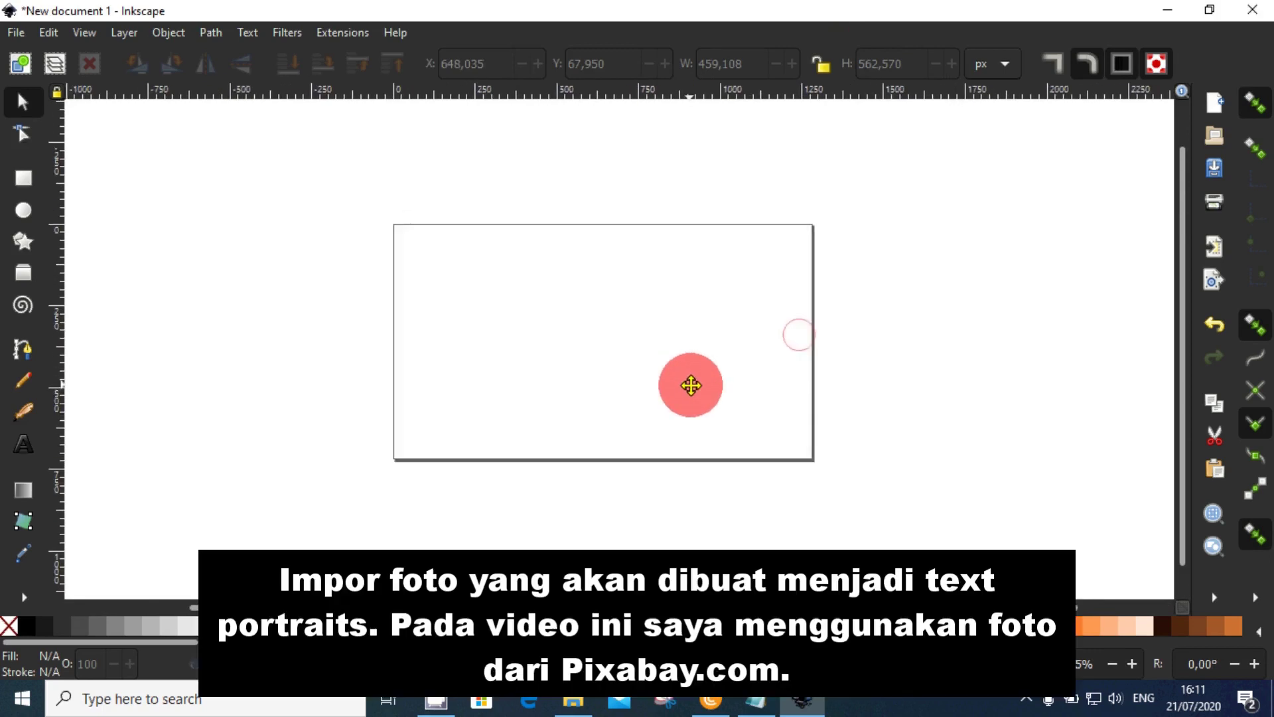
- Import the photo eggs-4916430_1920 from Downloads as an embedded image, keeping the DPI from file and automatic rendering
{"action": "scroll", "coordinate": [693, 380], "scroll_direction": "up", "scroll_amount": 1}
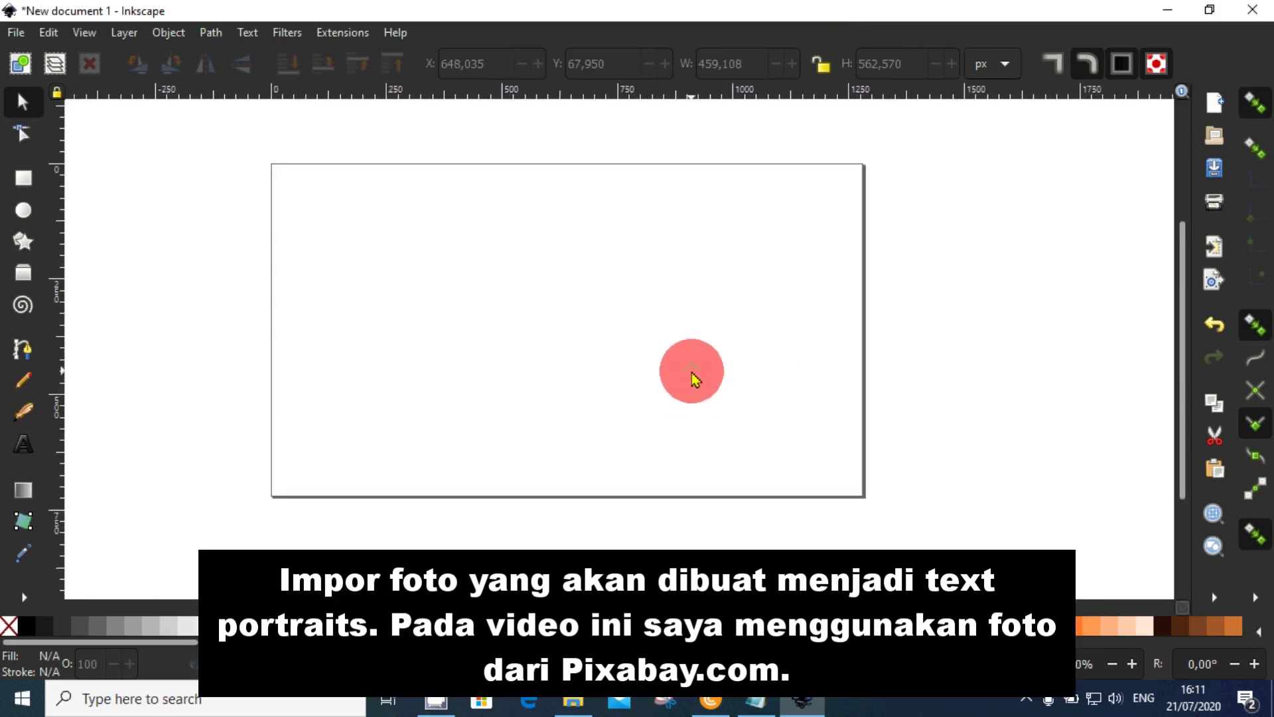
{"action": "left_click", "coordinate": [19, 34]}
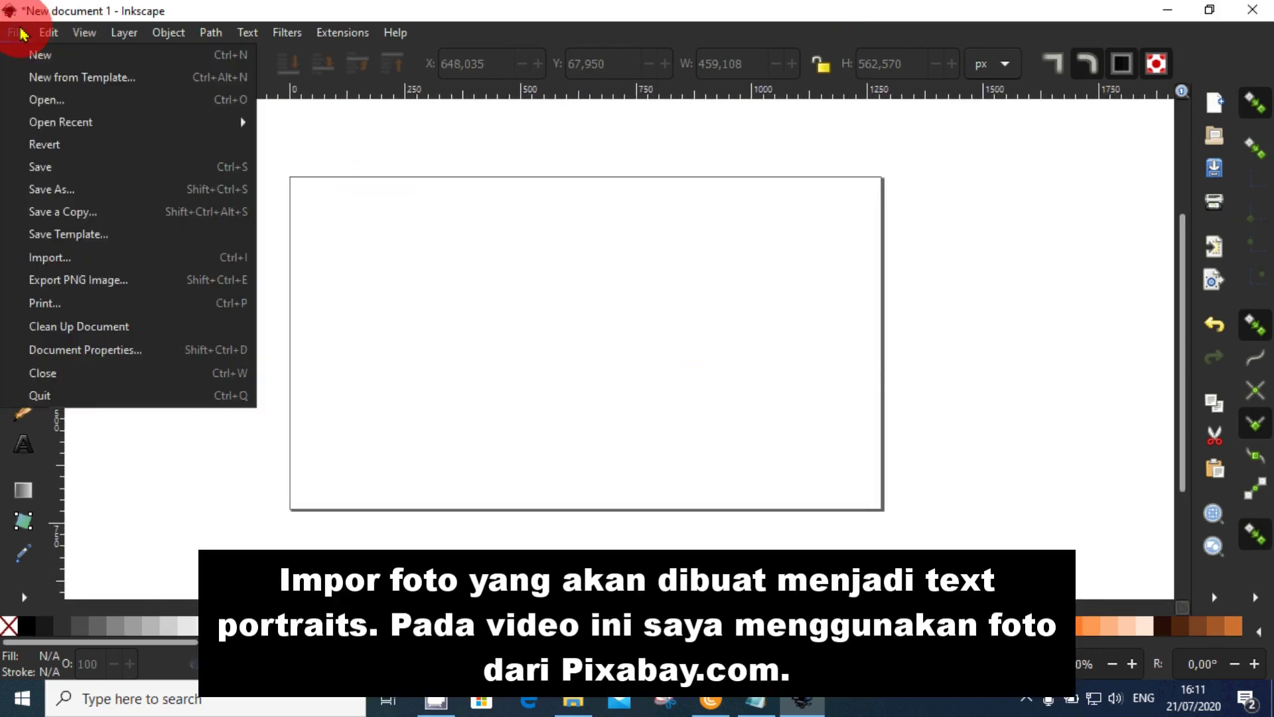
{"action": "left_click", "coordinate": [64, 263]}
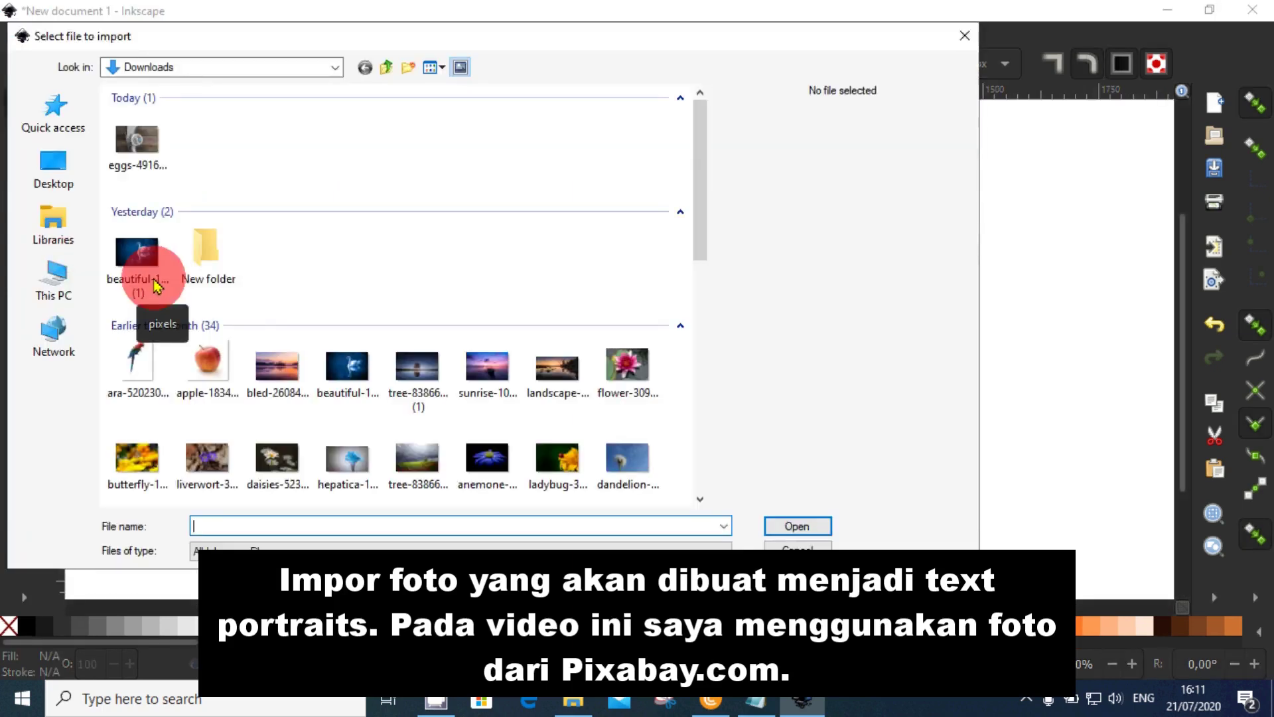
{"action": "left_click", "coordinate": [133, 142]}
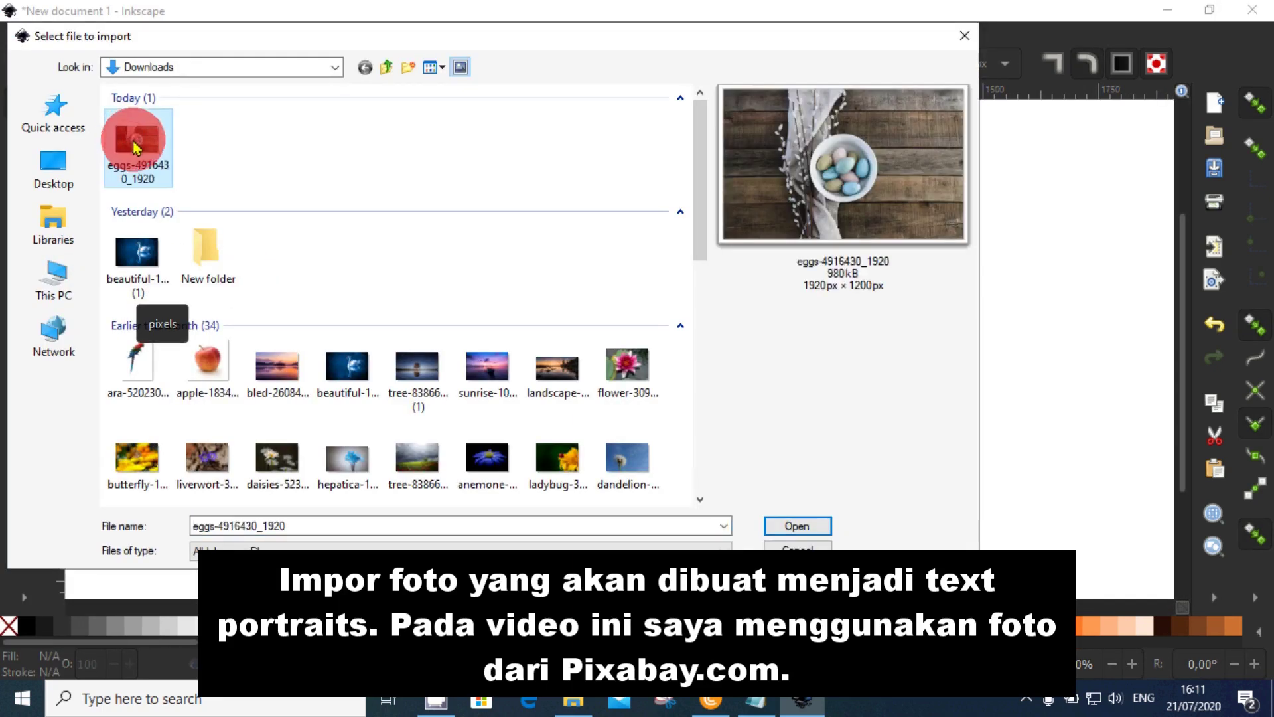
{"action": "left_click", "coordinate": [807, 526]}
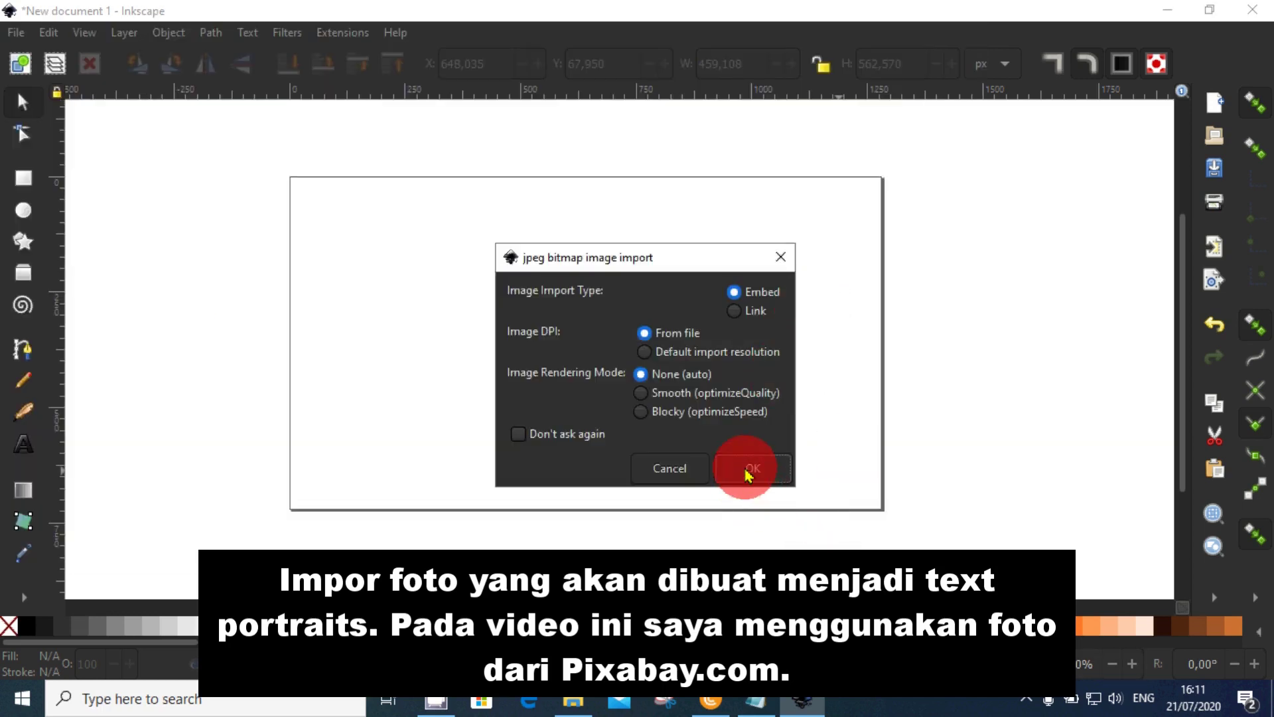
{"action": "left_click", "coordinate": [749, 469]}
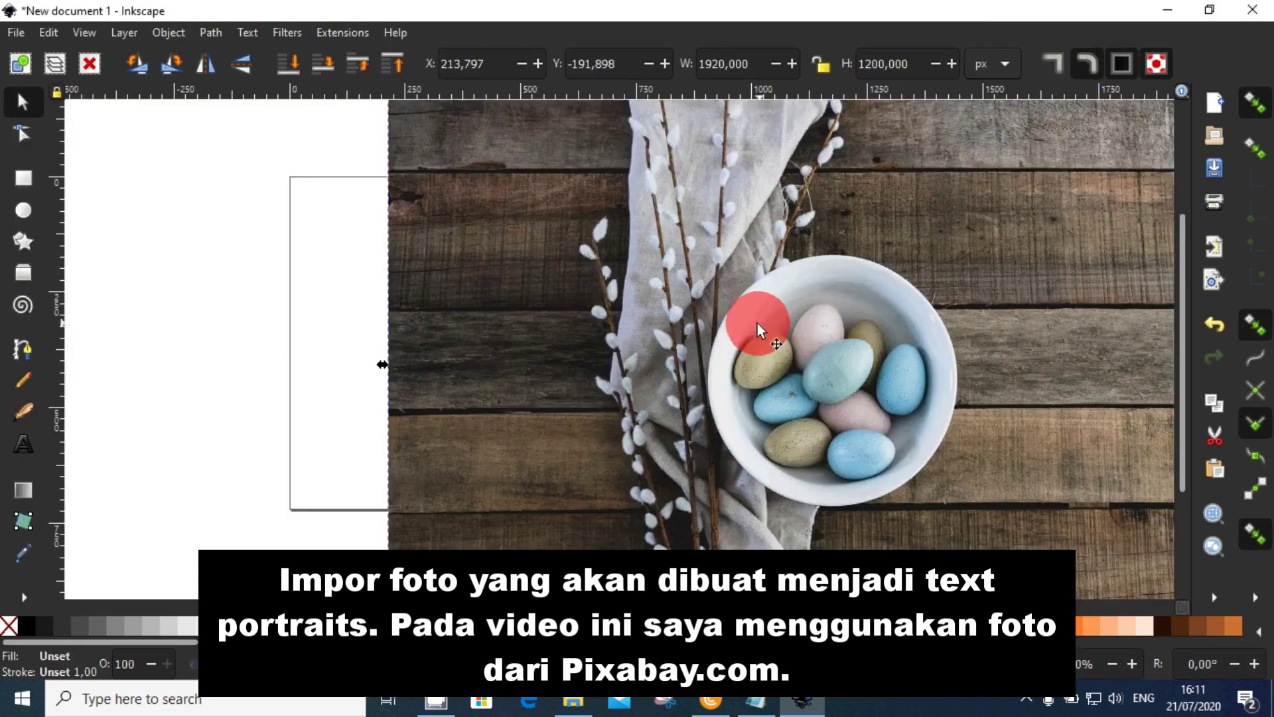
- Scale the imported photo down proportionally to about 1054 × 659 px
{"action": "scroll", "coordinate": [758, 324], "scroll_direction": "down", "scroll_amount": 2}
{"action": "left_click_drag", "start_coordinate": [956, 396], "coordinate": [817, 361]}
{"action": "left_click_drag", "start_coordinate": [884, 164], "coordinate": [805, 228]}
{"action": "left_click_drag", "start_coordinate": [597, 334], "coordinate": [752, 364]}
{"action": "scroll", "coordinate": [790, 355], "scroll_direction": "up", "scroll_amount": 2}
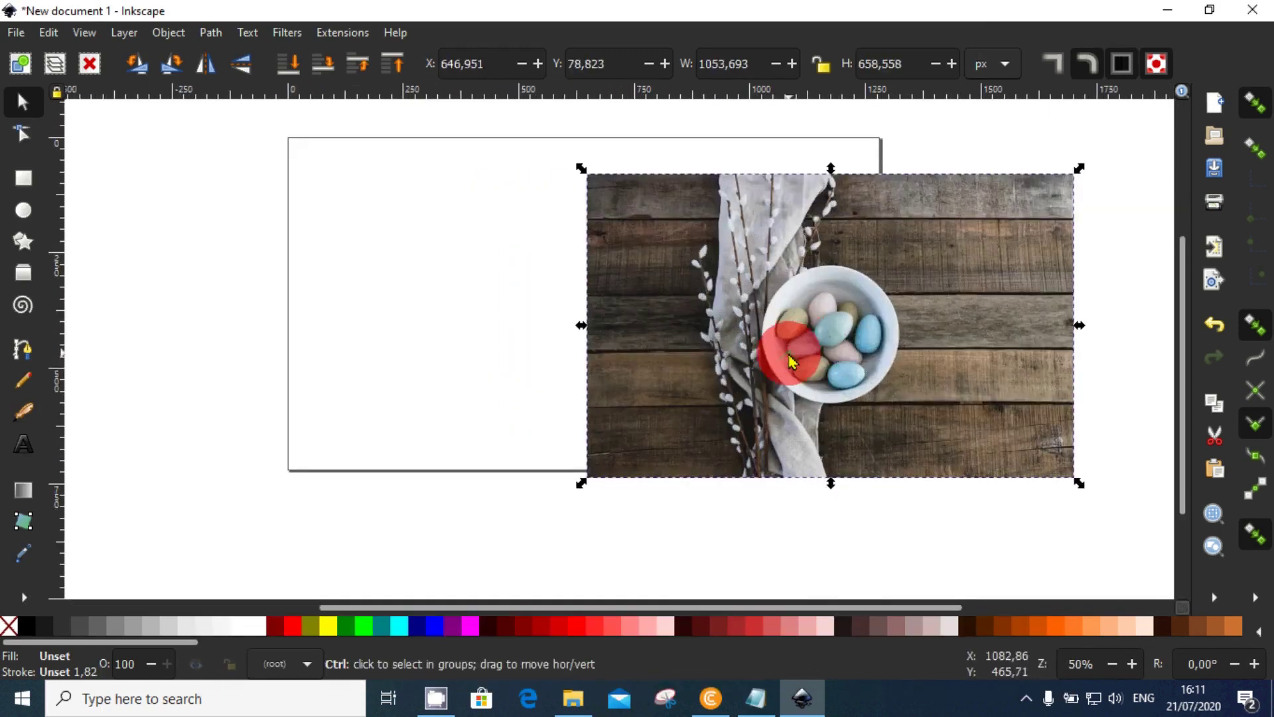
- Move the photo onto the page to about X 116, Y 26 px and deselect it
{"action": "left_click_drag", "start_coordinate": [875, 375], "coordinate": [630, 343]}
{"action": "scroll", "coordinate": [546, 310], "scroll_direction": "up", "scroll_amount": 1}
{"action": "left_click_drag", "start_coordinate": [574, 313], "coordinate": [615, 356]}
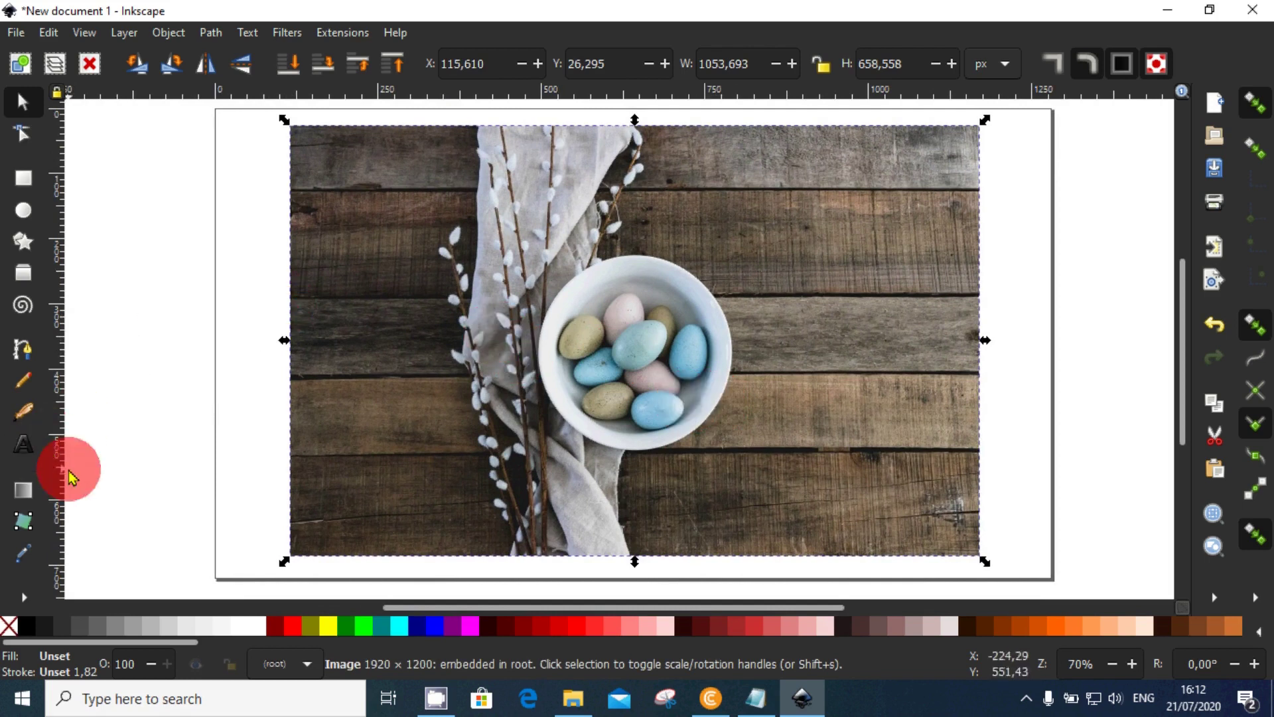
{"action": "left_click", "coordinate": [142, 225]}
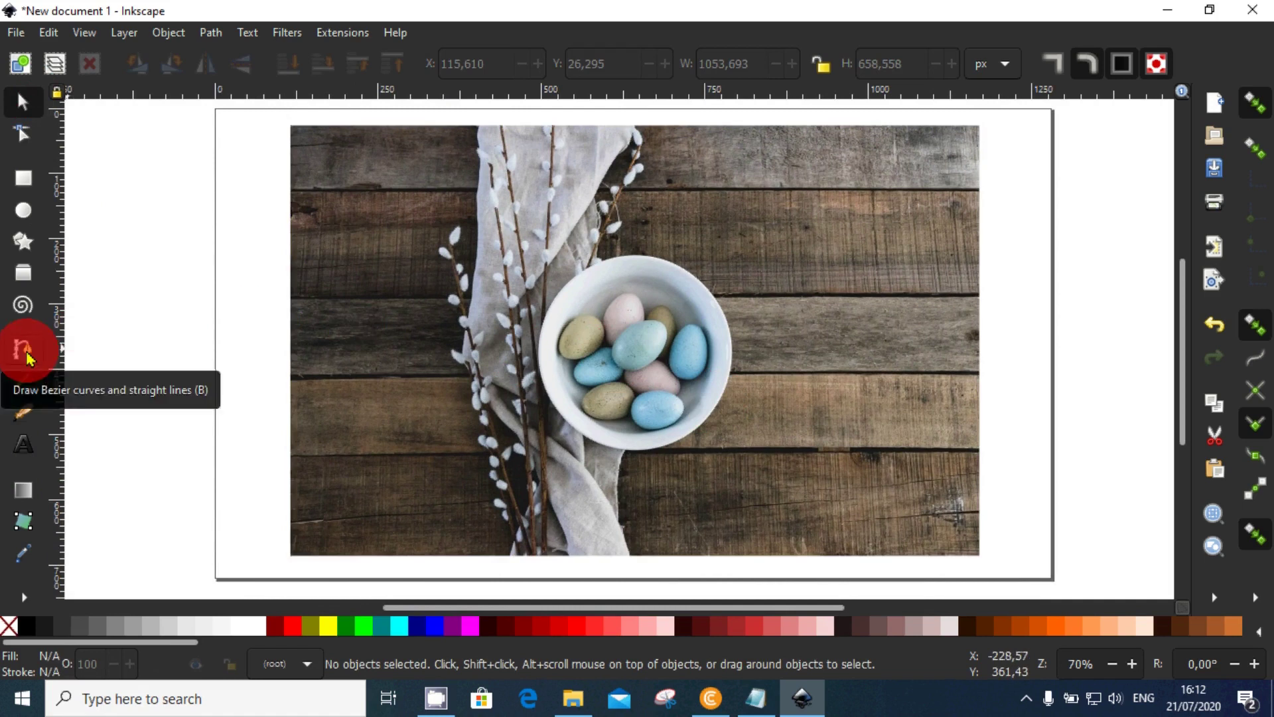
- Flip the photo horizontally and deselect it
{"action": "left_click", "coordinate": [376, 378]}
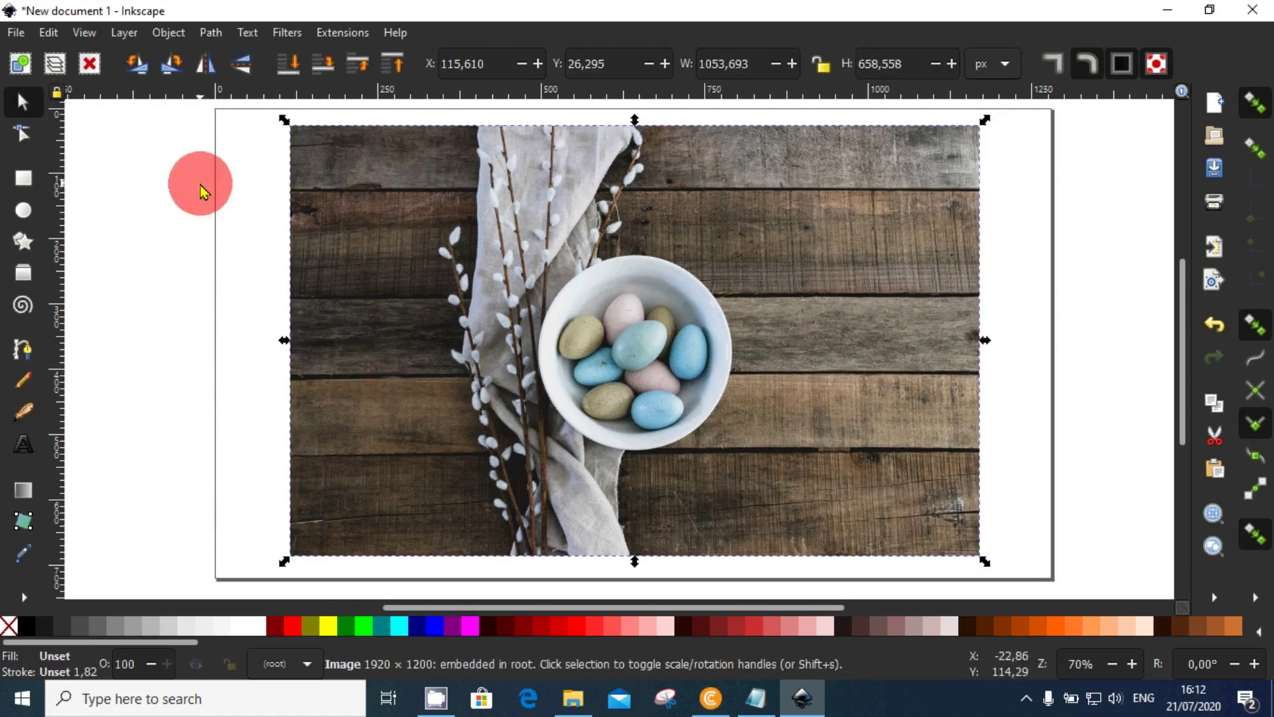
{"action": "left_click", "coordinate": [213, 65]}
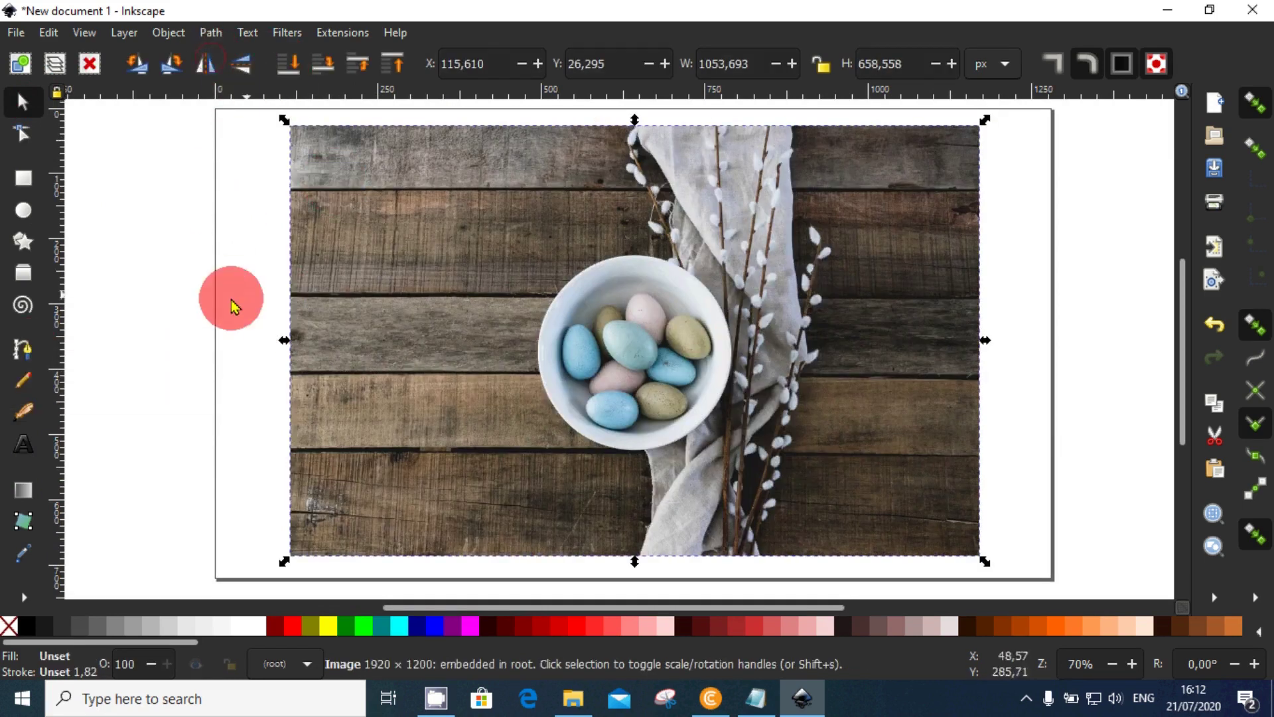
{"action": "left_click", "coordinate": [207, 302]}
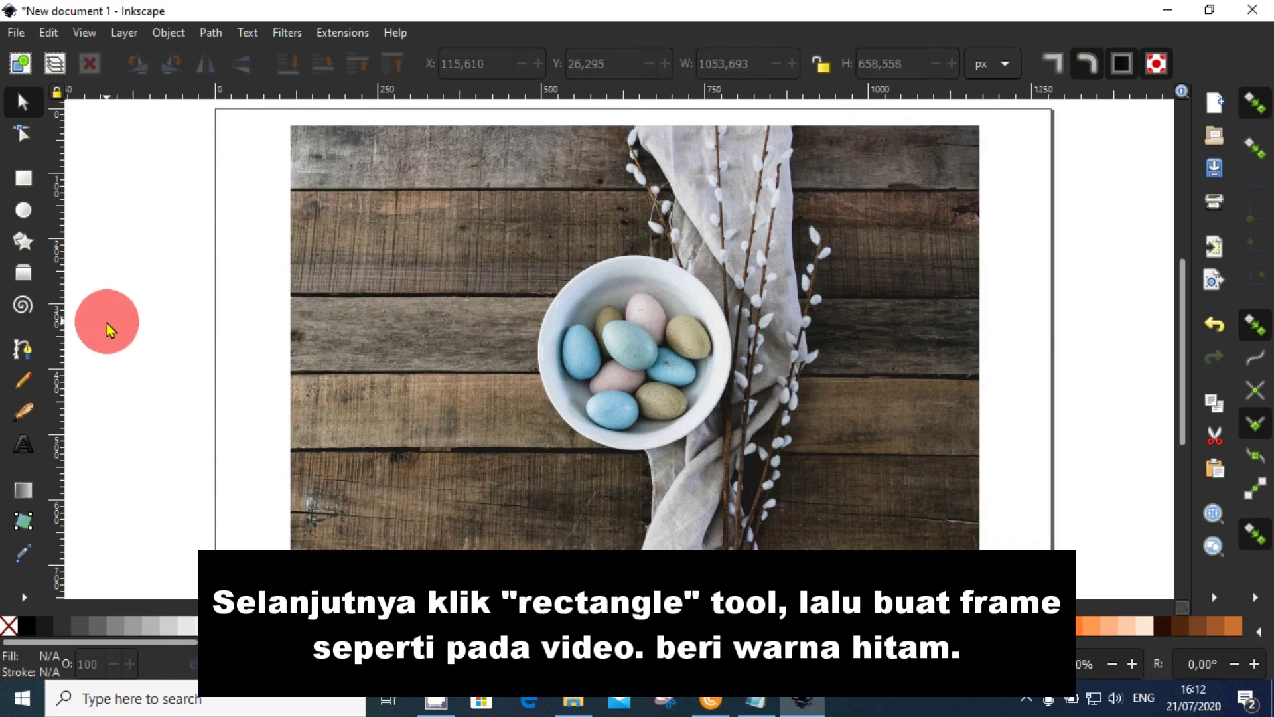
- Draw a closed Bezier frame about 485 × 591 px over the planks left of the bowl, curving its right edge around the bowl
{"action": "left_click", "coordinate": [28, 353]}
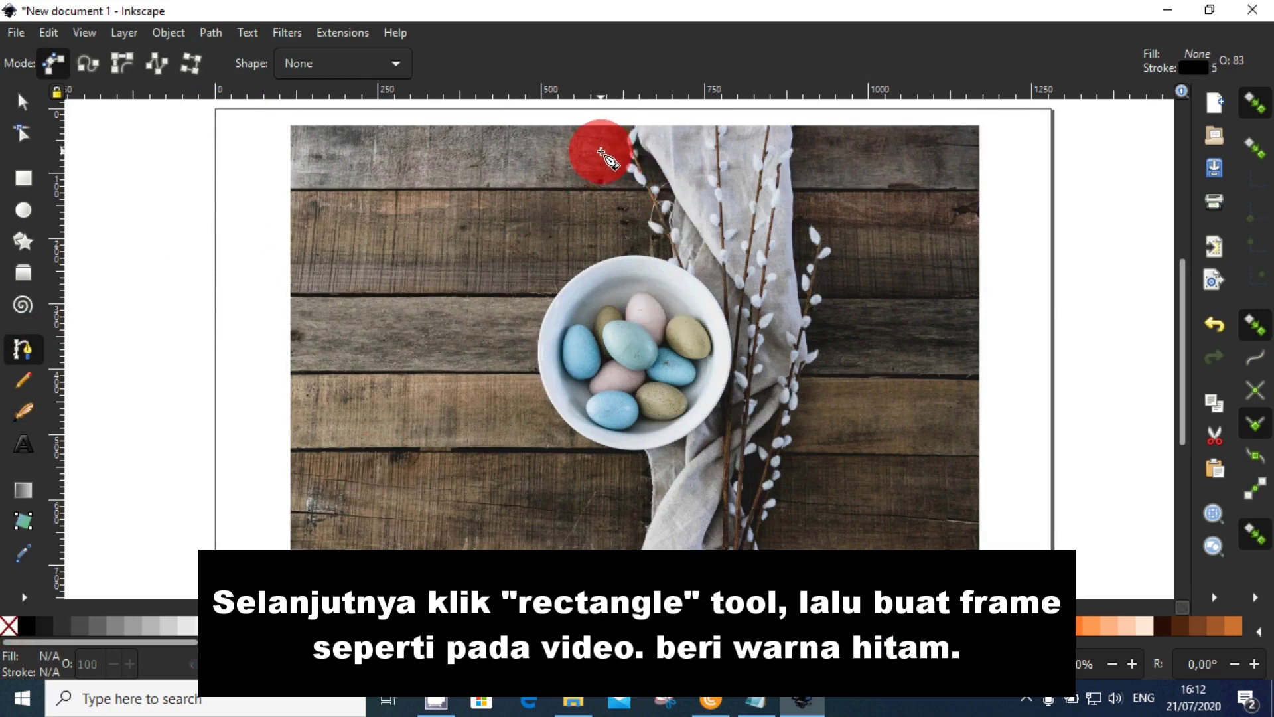
{"action": "left_click", "coordinate": [600, 150]}
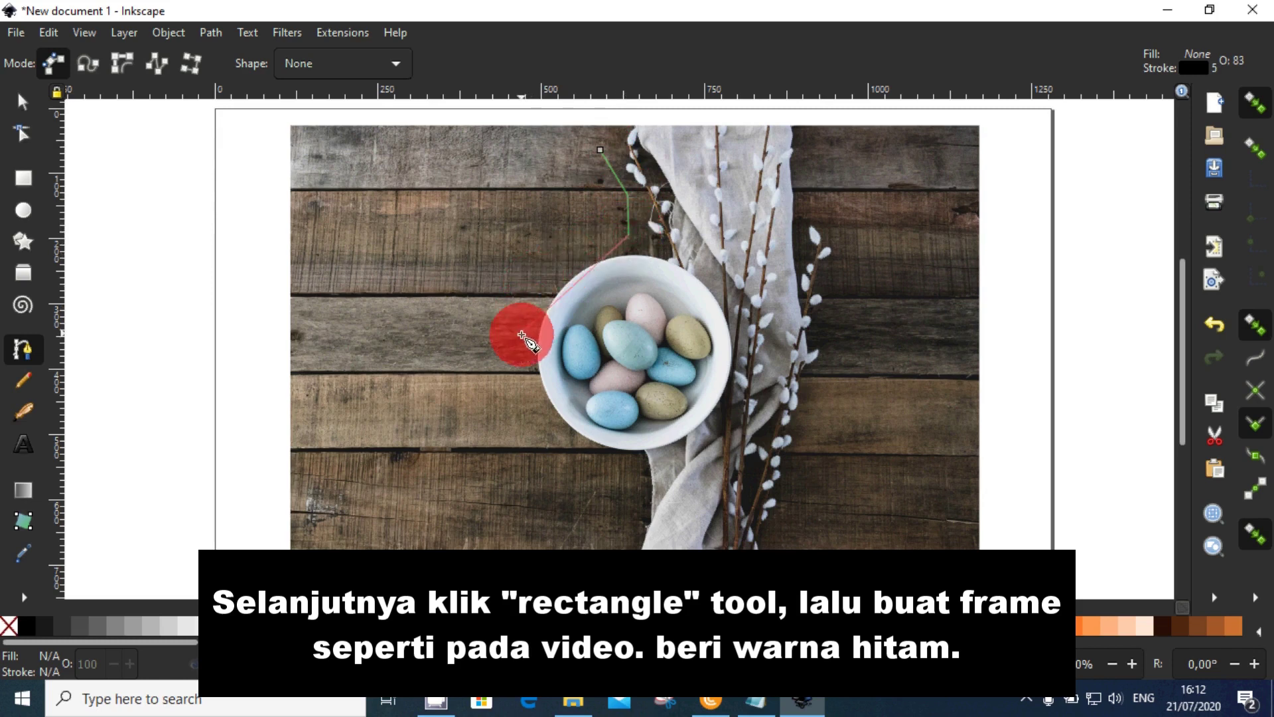
{"action": "left_click_drag", "start_coordinate": [517, 350], "coordinate": [490, 467]}
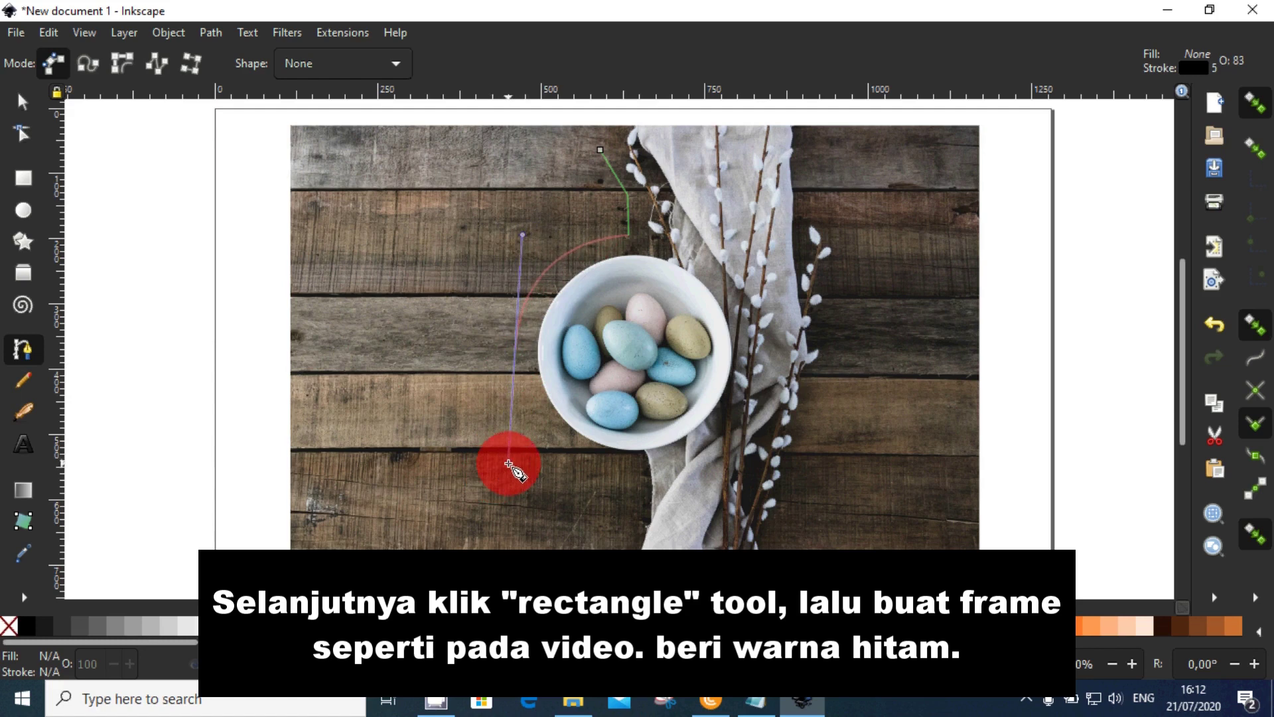
{"action": "left_click_drag", "start_coordinate": [514, 430], "coordinate": [508, 456]}
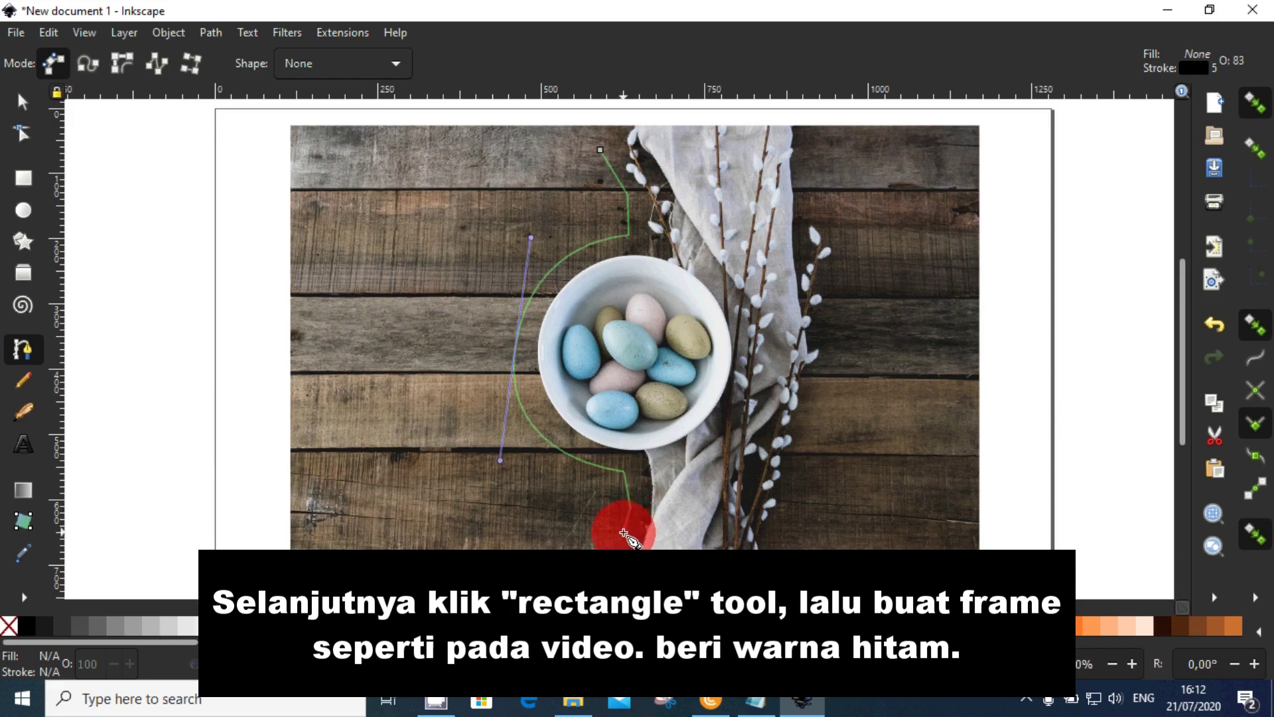
{"action": "left_click", "coordinate": [623, 532]}
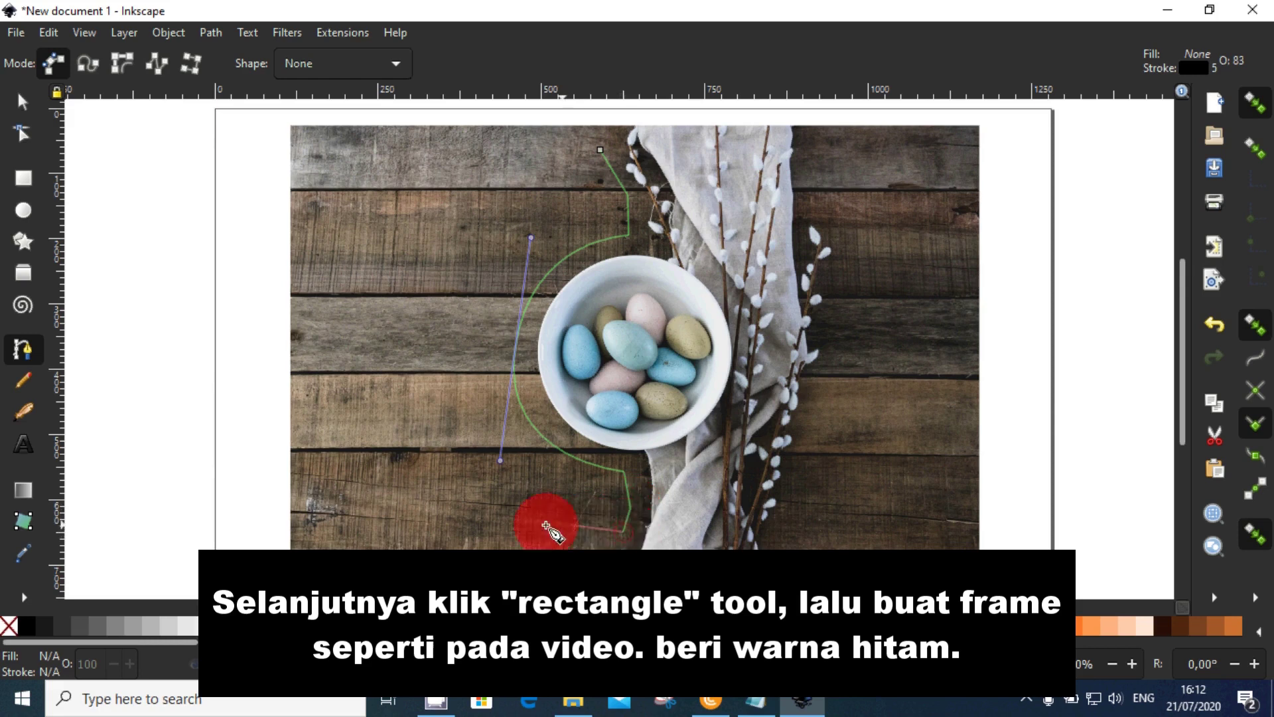
{"action": "left_click", "coordinate": [317, 531]}
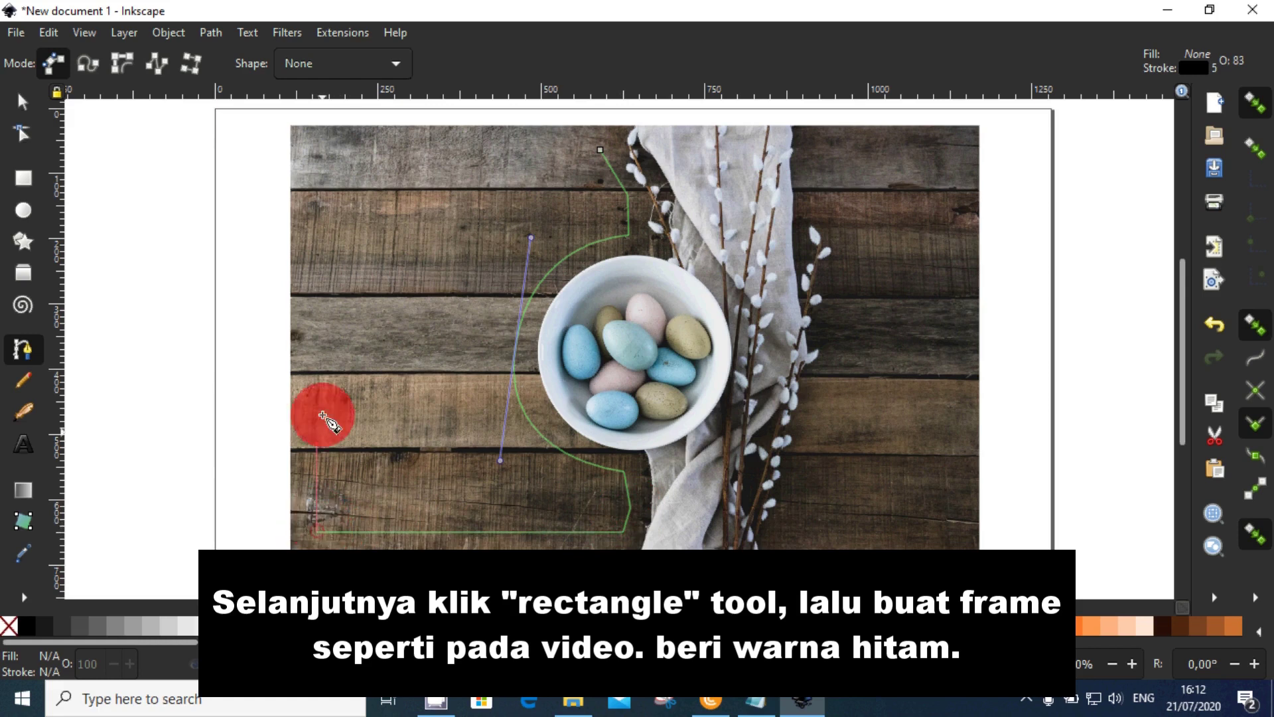
{"action": "left_click", "coordinate": [318, 151]}
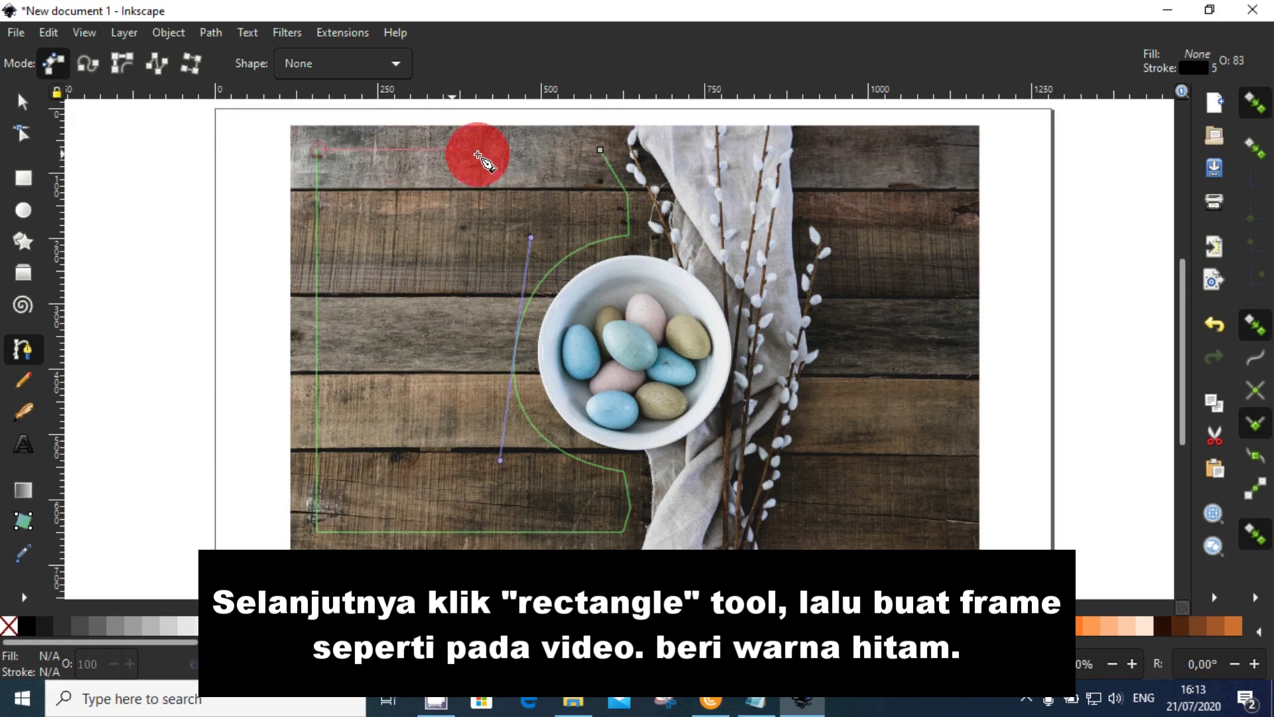
{"action": "left_click", "coordinate": [599, 154]}
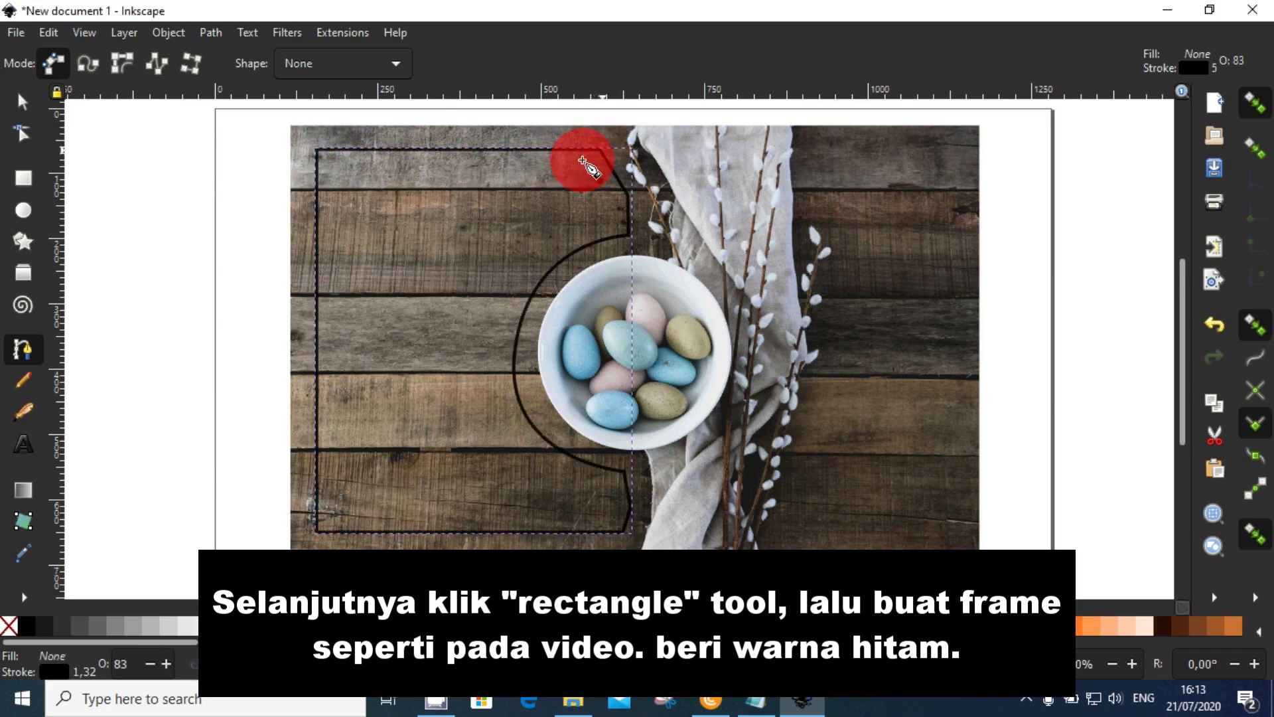
- Fill the drawn frame with black and deselect it
{"action": "left_click", "coordinate": [27, 626]}
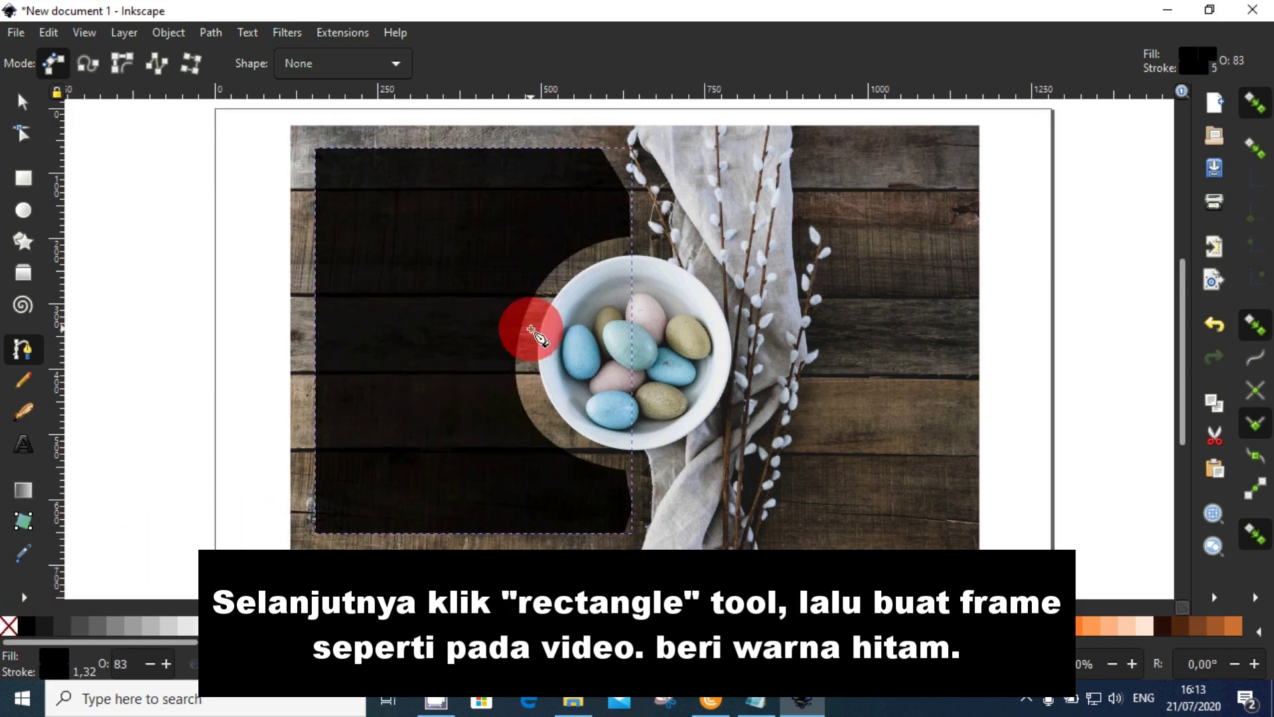
{"action": "left_click", "coordinate": [23, 101]}
{"action": "left_click", "coordinate": [186, 320]}
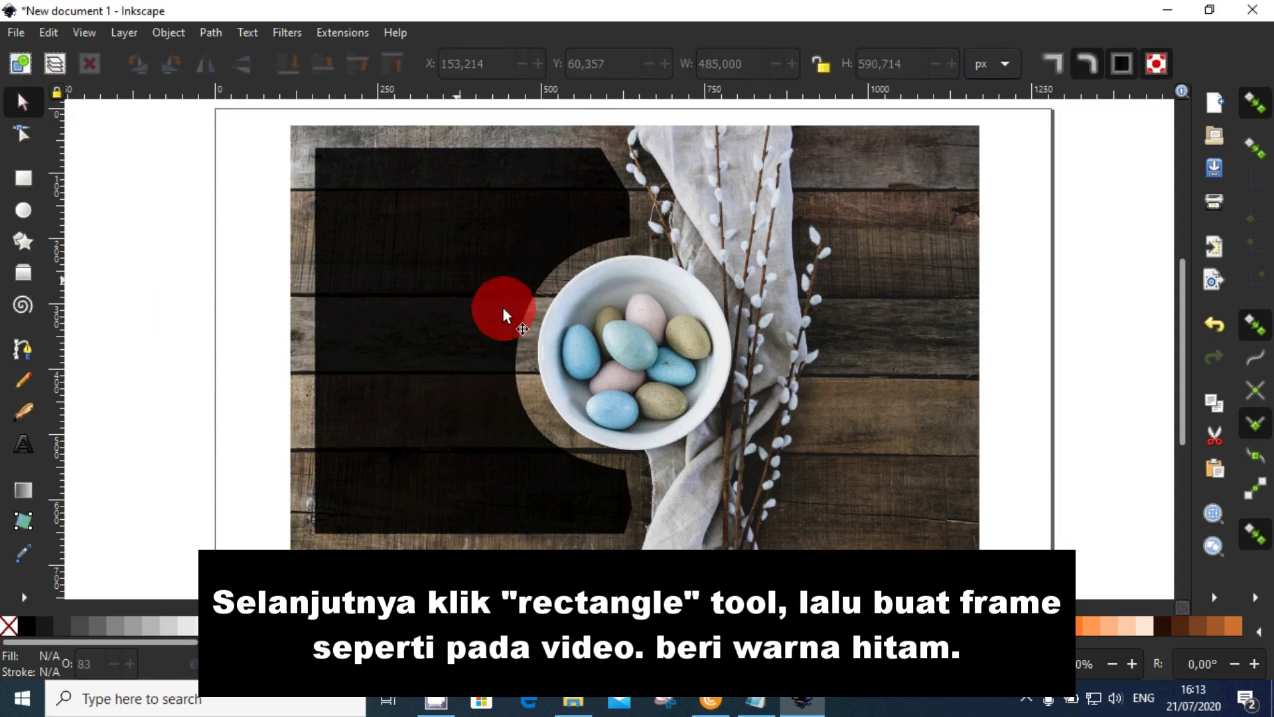
- Generate Lorem ipsum text with 1 paragraph, 50 sentences per paragraph and a paragraph length fluctuation of 50 sentences
{"action": "scroll", "coordinate": [809, 290], "scroll_direction": "down", "scroll_amount": 1}
{"action": "left_click_drag", "start_coordinate": [886, 396], "coordinate": [543, 416]}
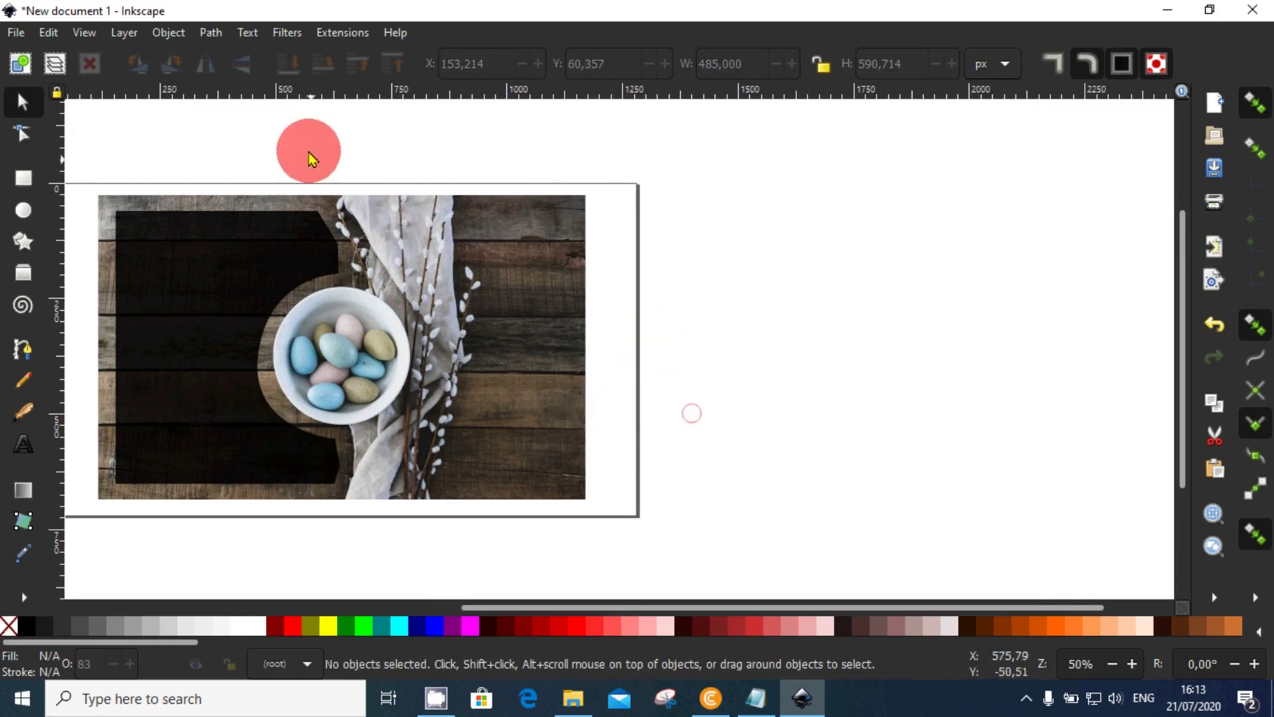
{"action": "left_click", "coordinate": [354, 33]}
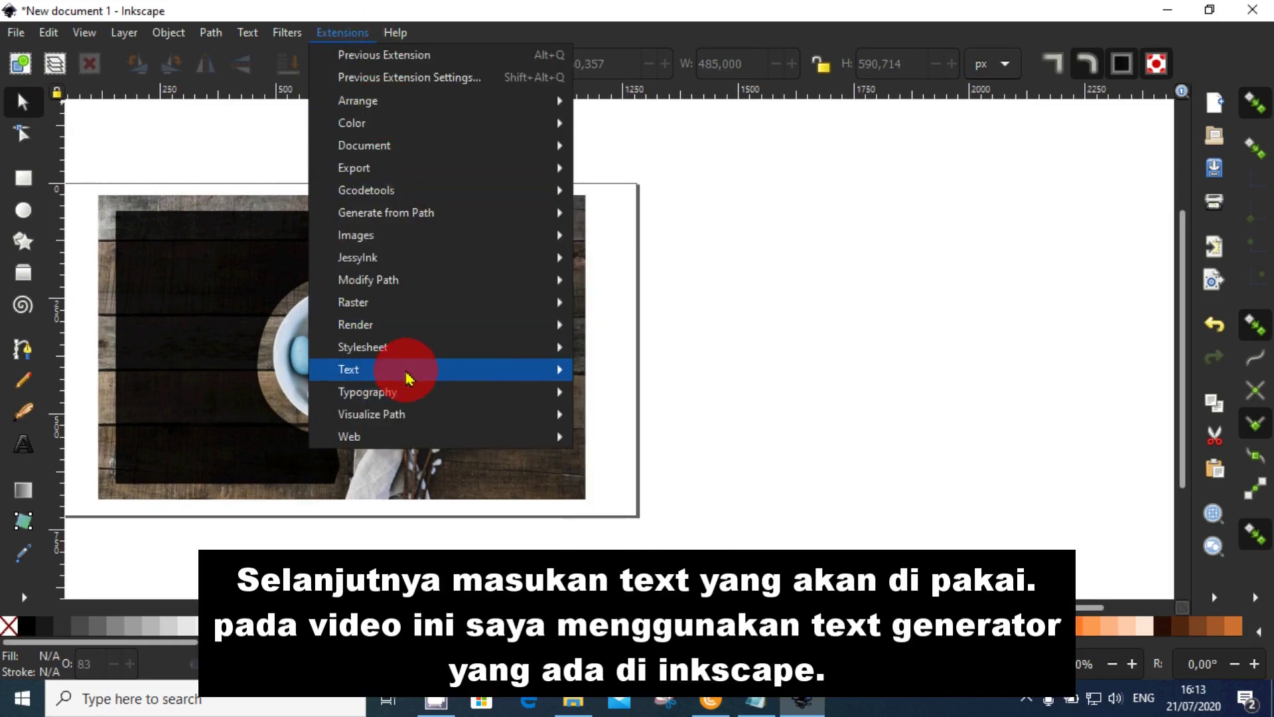
{"action": "mouse_move", "coordinate": [407, 367]}
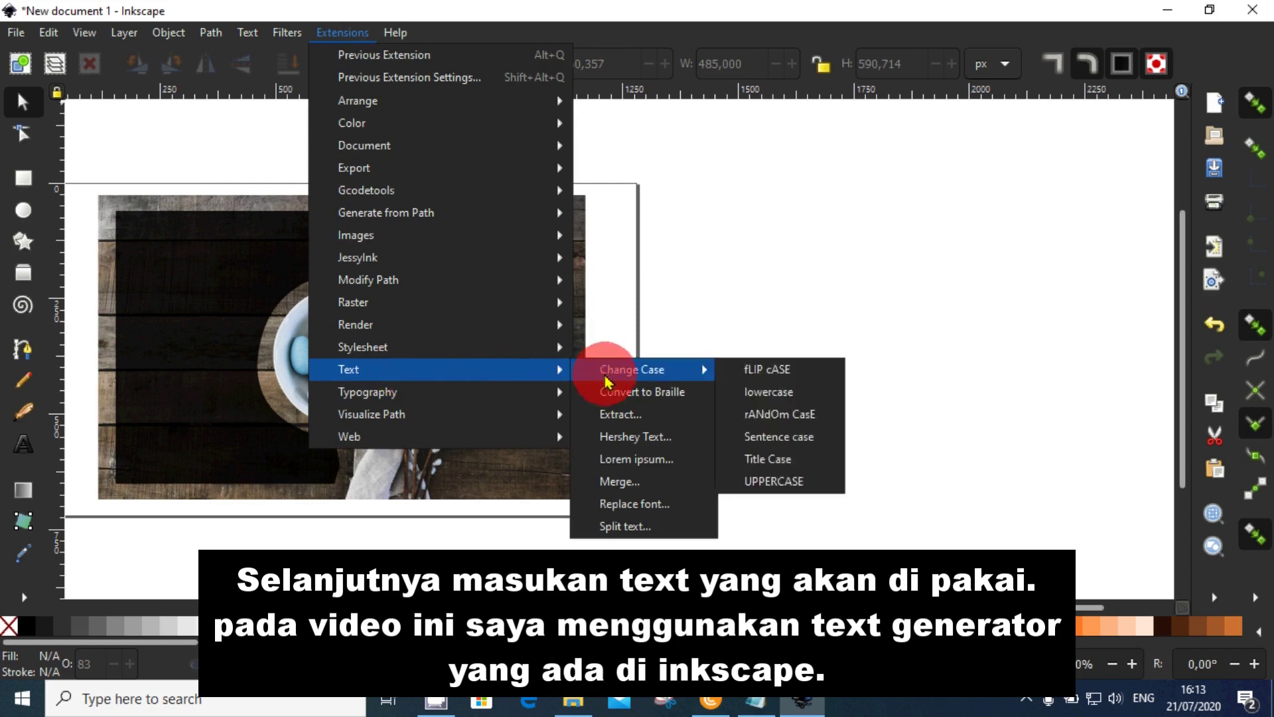
{"action": "left_click", "coordinate": [629, 459]}
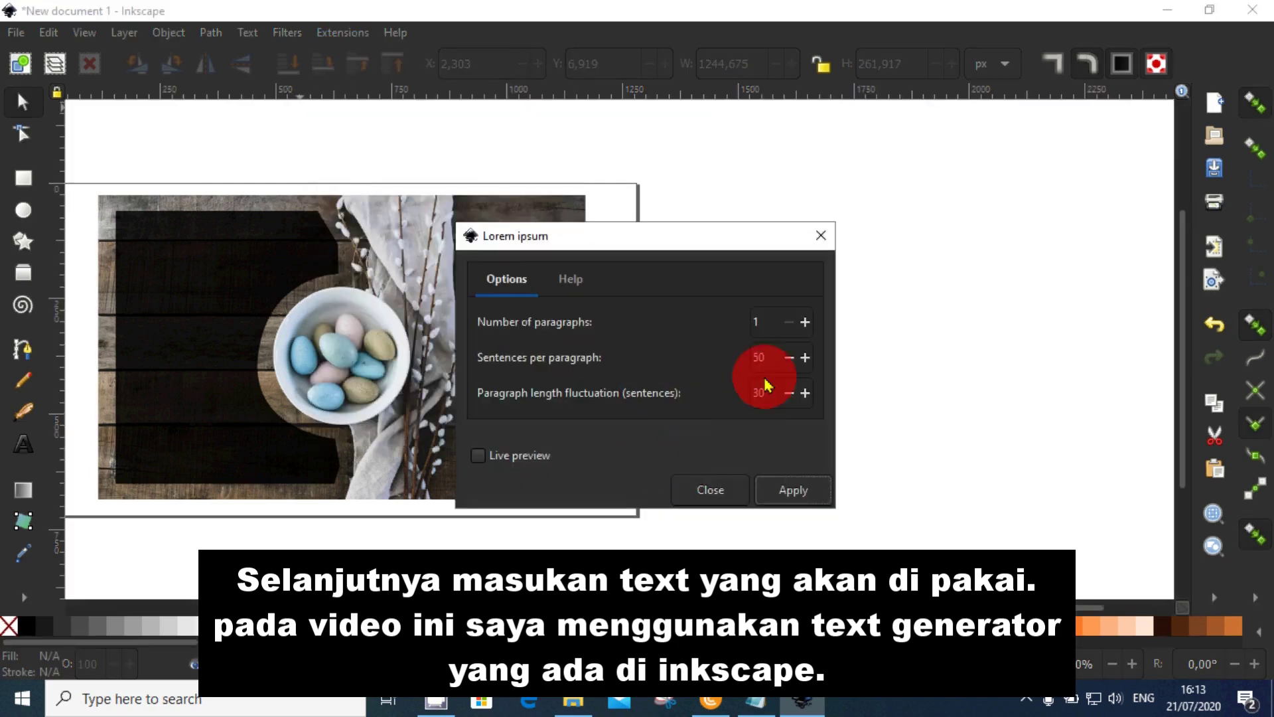
{"action": "left_click", "coordinate": [772, 402]}
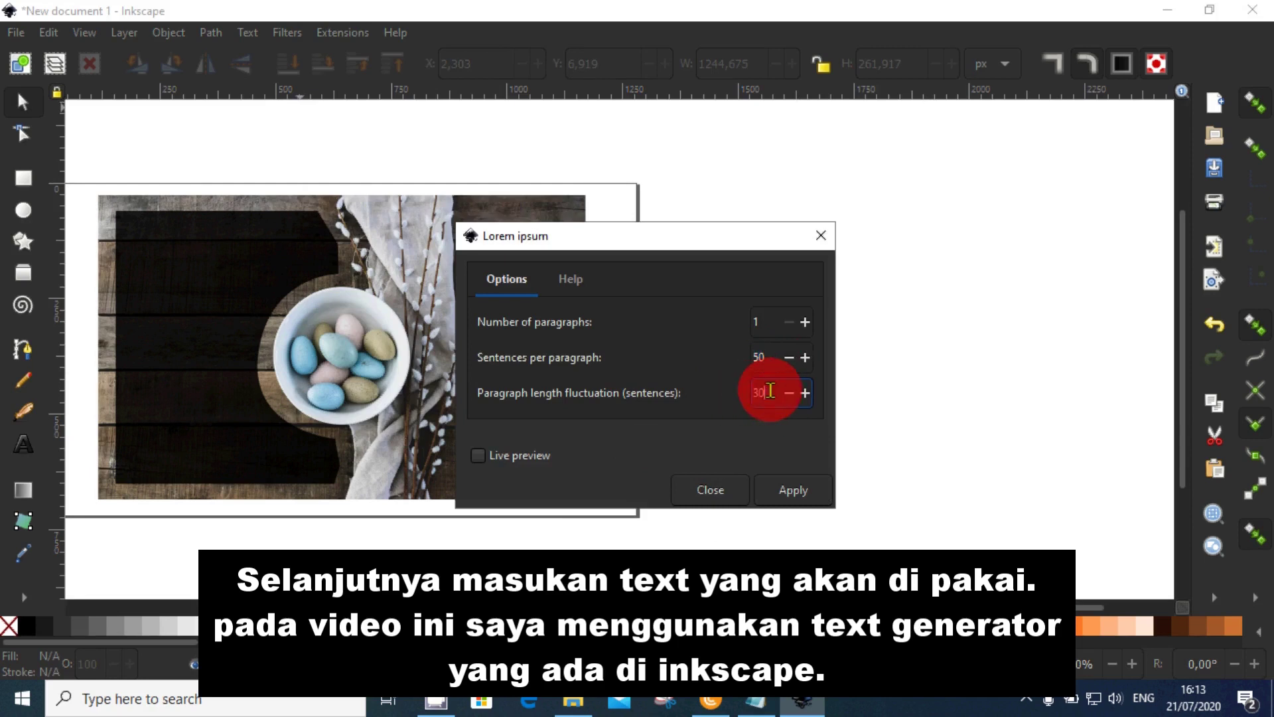
{"action": "left_click_drag", "start_coordinate": [770, 390], "coordinate": [738, 393]}
{"action": "left_click", "coordinate": [783, 492]}
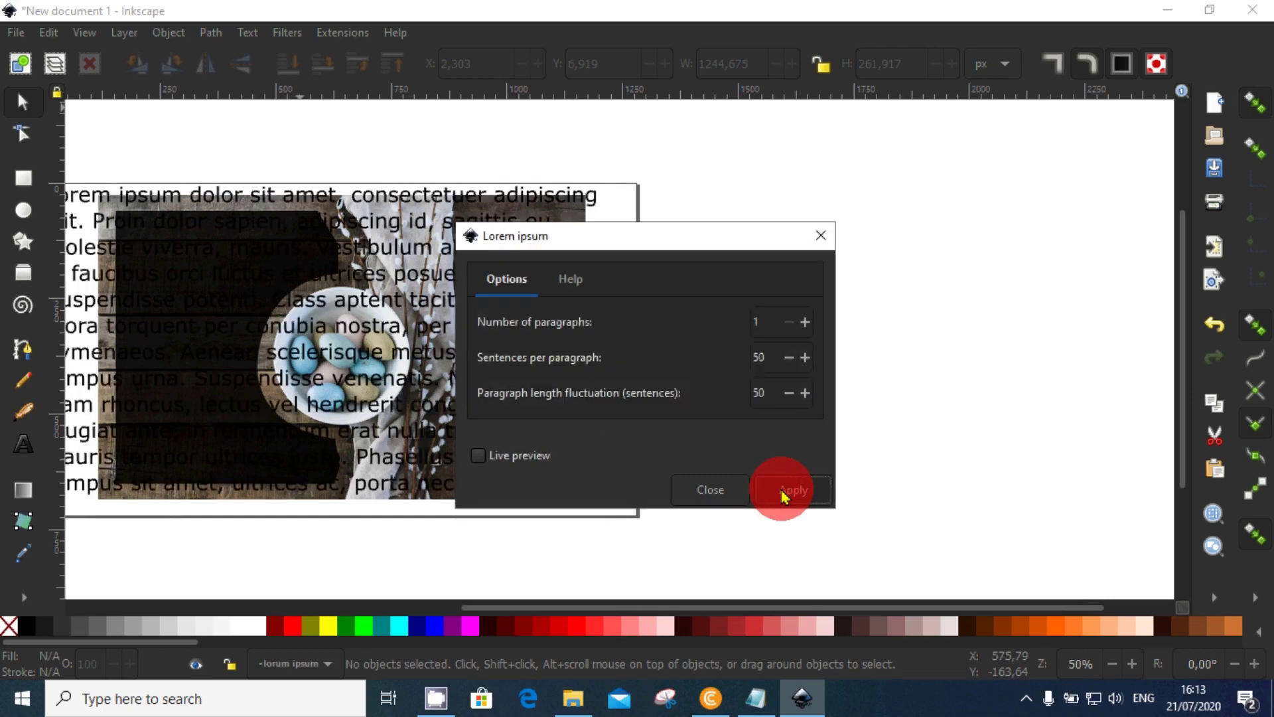
{"action": "left_click", "coordinate": [819, 236]}
- Move the generated Lorem ipsum text off the photo to the blank area right of the page, at about X 1293, Y -10 px
{"action": "scroll", "coordinate": [657, 292], "scroll_direction": "down", "scroll_amount": 1, "text": "ctrl"}
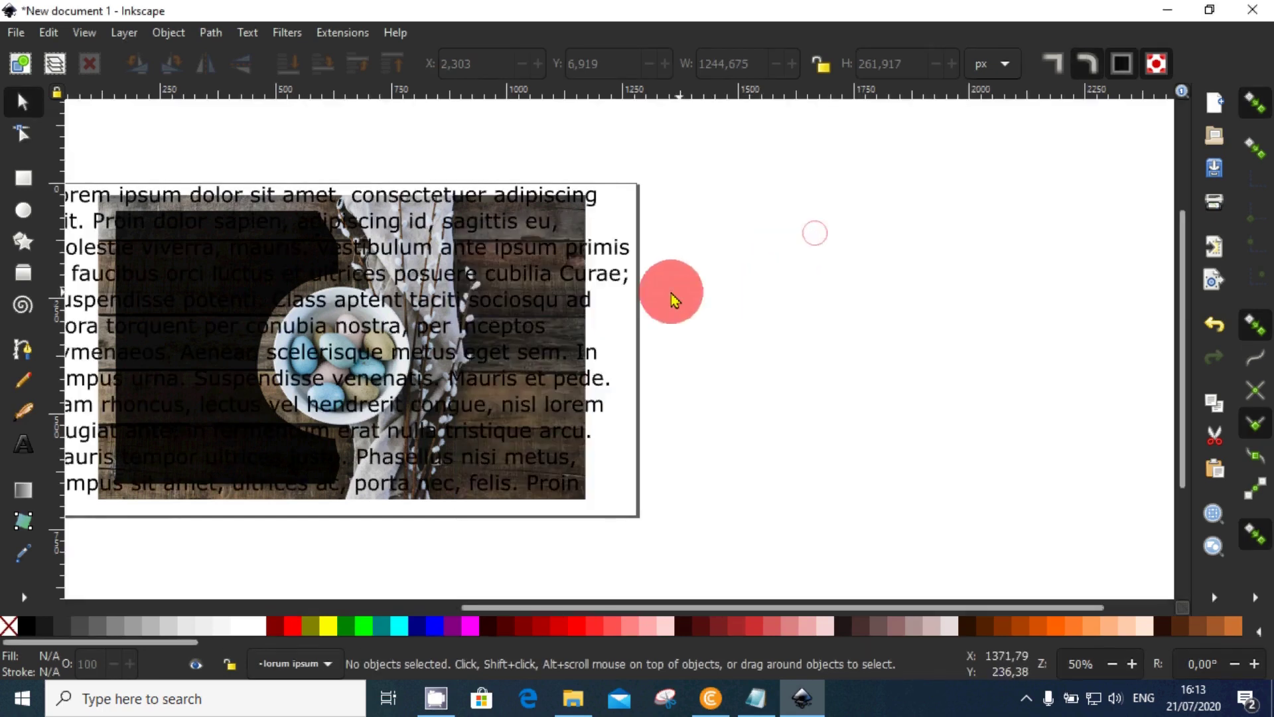
{"action": "left_click_drag", "start_coordinate": [662, 409], "coordinate": [577, 408]}
{"action": "left_click", "coordinate": [482, 360]}
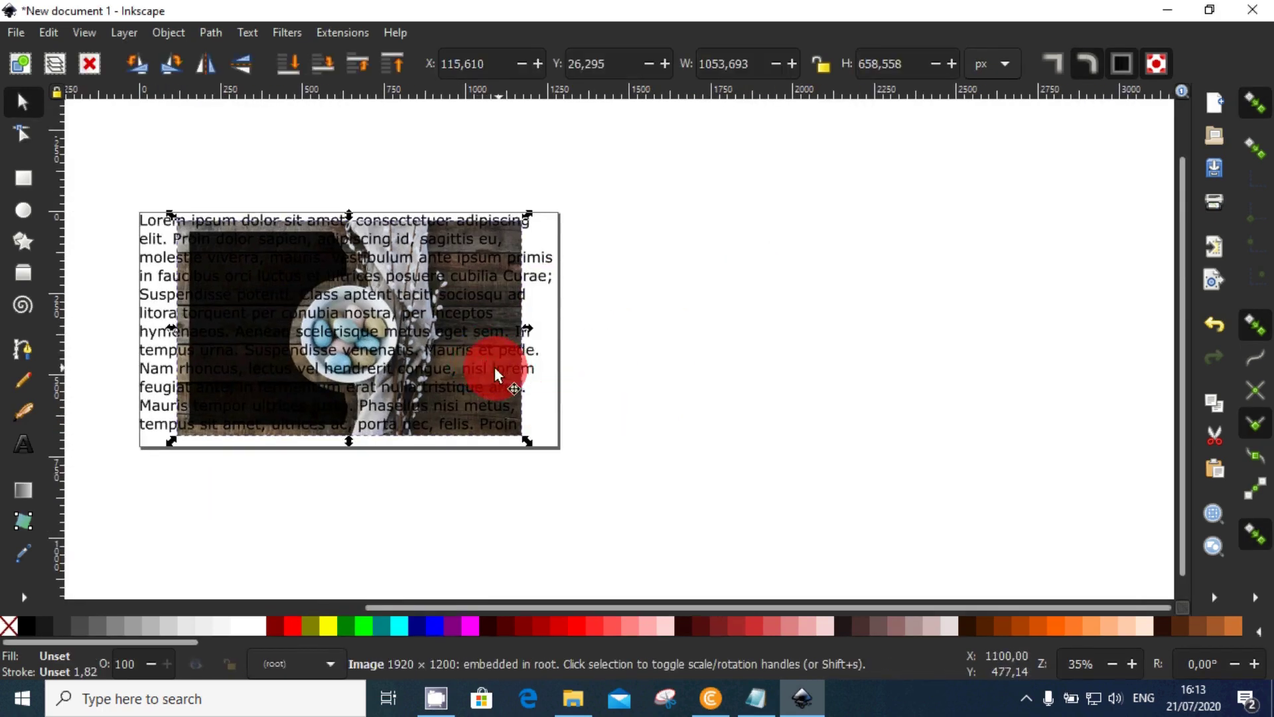
{"action": "left_click", "coordinate": [538, 269]}
{"action": "left_click", "coordinate": [147, 294]}
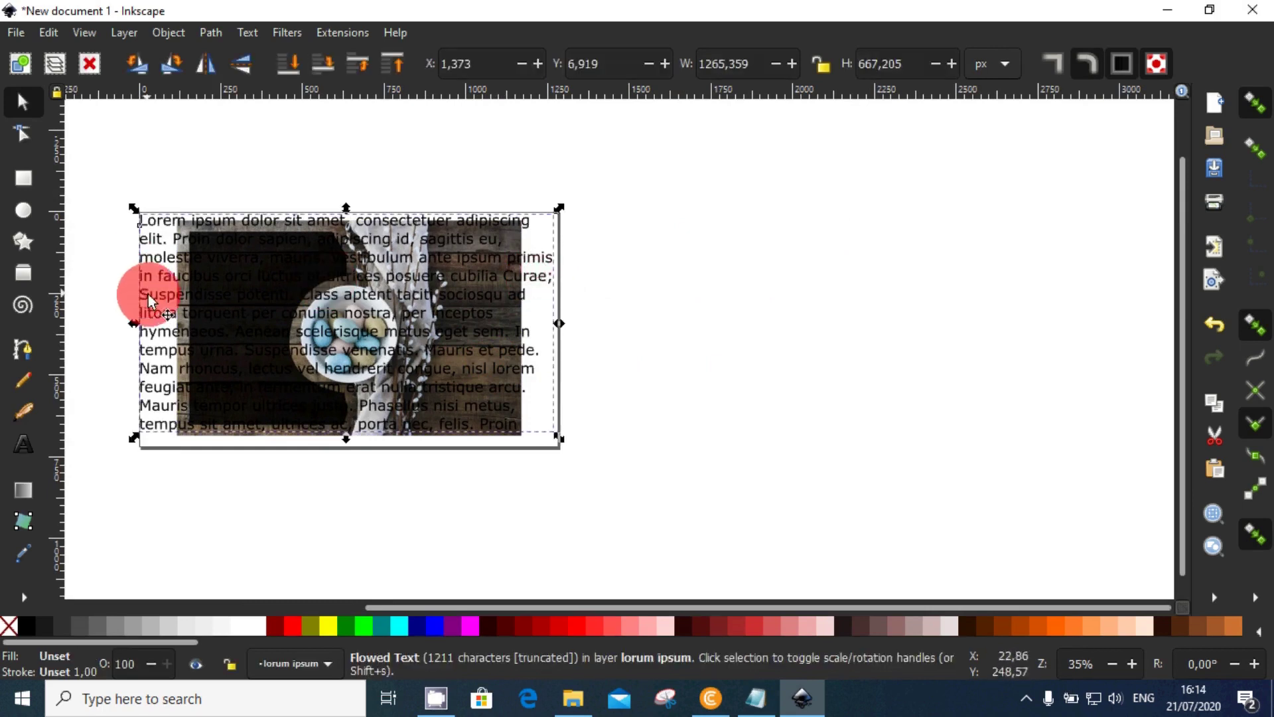
{"action": "left_click_drag", "start_coordinate": [150, 302], "coordinate": [489, 352]}
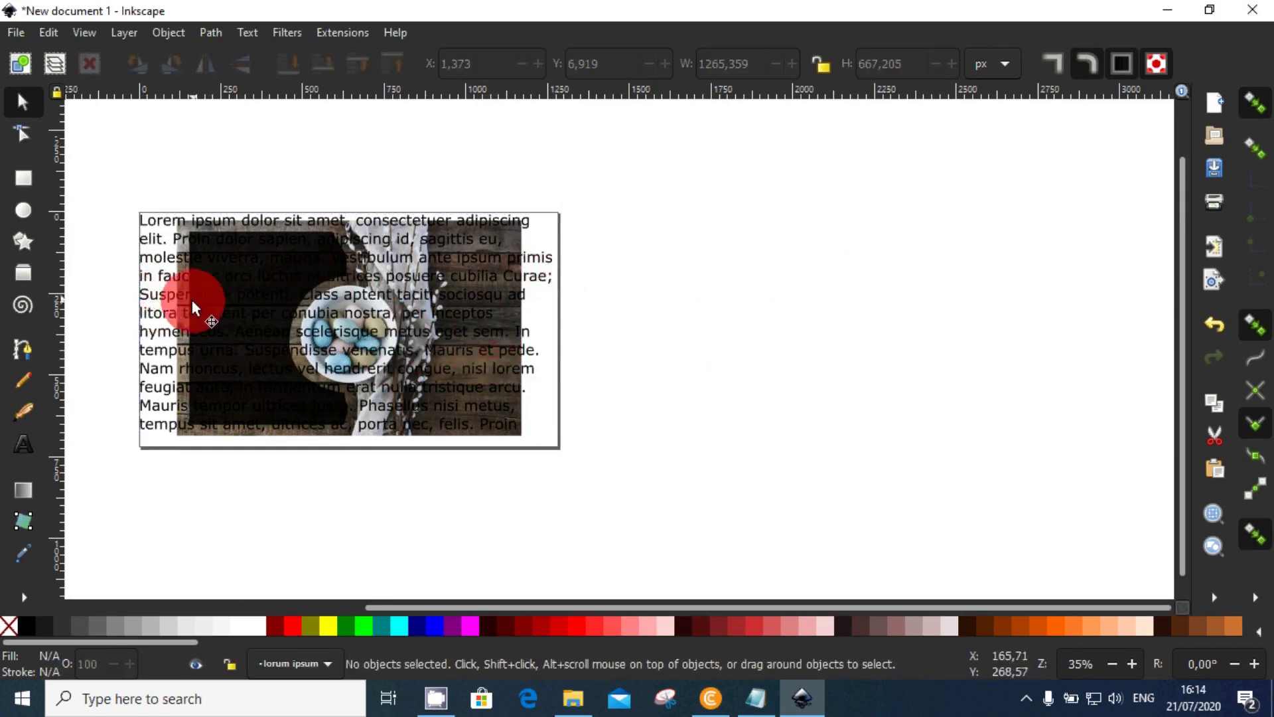
{"action": "left_click", "coordinate": [151, 315]}
{"action": "left_click_drag", "start_coordinate": [150, 315], "coordinate": [578, 324]}
{"action": "key", "text": "space"}
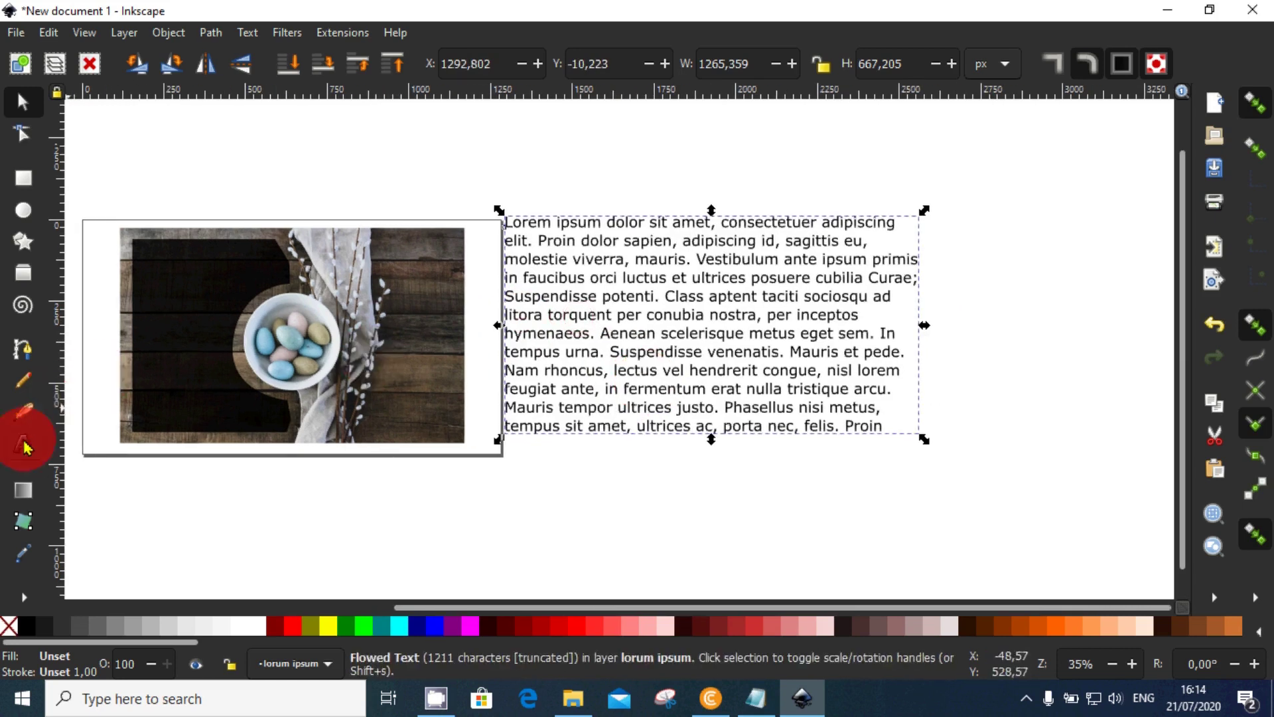
- Enlarge the flowed text frame downward and to the right until the entire Lorem ipsum paragraph fits inside it
{"action": "left_click", "coordinate": [24, 443]}
{"action": "left_click", "coordinate": [758, 407]}
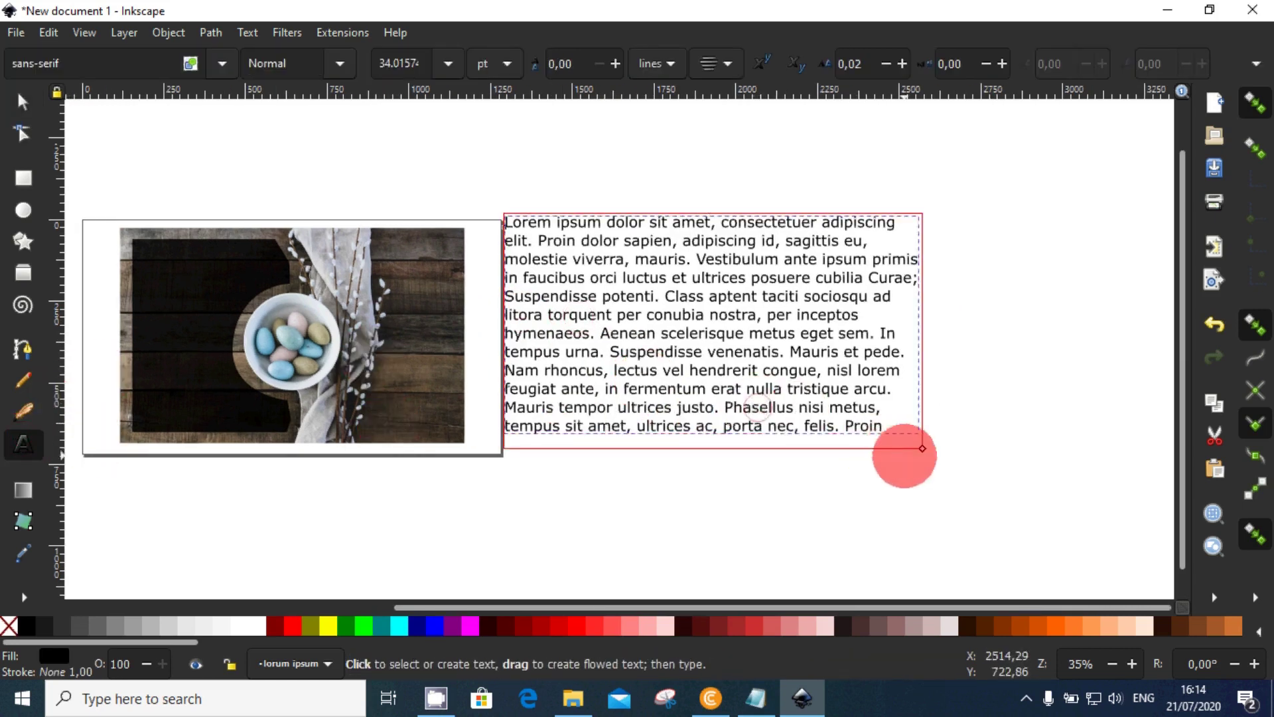
{"action": "scroll", "coordinate": [886, 417], "scroll_direction": "down", "scroll_amount": 2}
{"action": "left_click_drag", "start_coordinate": [922, 373], "coordinate": [1005, 511]}
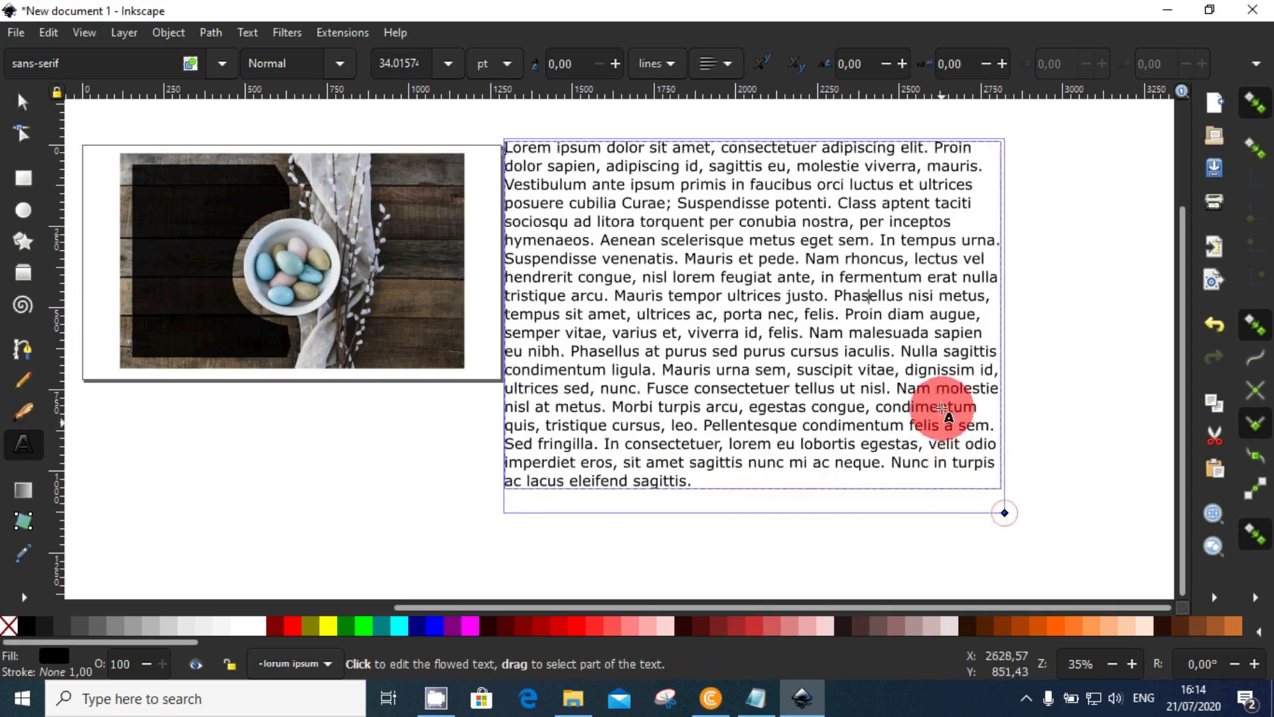
- Set the font size of the Lorem ipsum paragraph beside the page to 22 pt
{"action": "scroll", "coordinate": [945, 415], "scroll_direction": "up", "scroll_amount": 2}
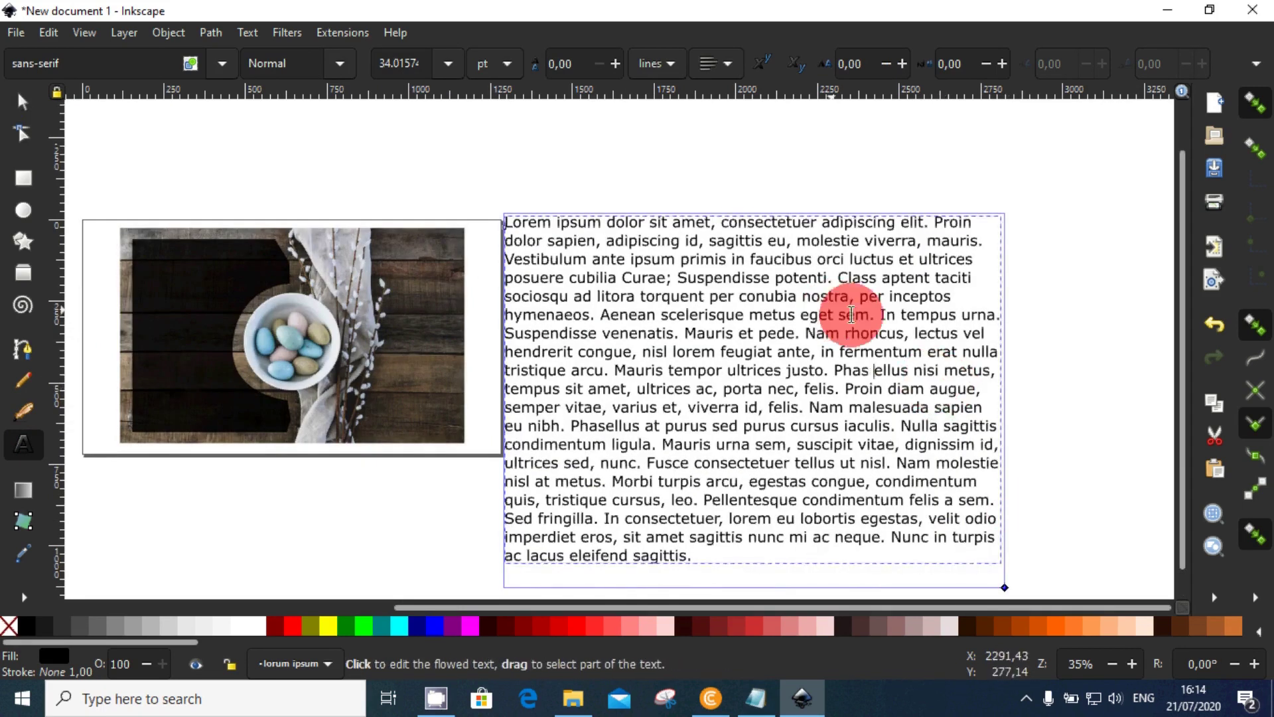
{"action": "left_click", "coordinate": [27, 103]}
{"action": "left_click_drag", "start_coordinate": [755, 382], "coordinate": [687, 344]}
{"action": "left_click", "coordinate": [703, 318]}
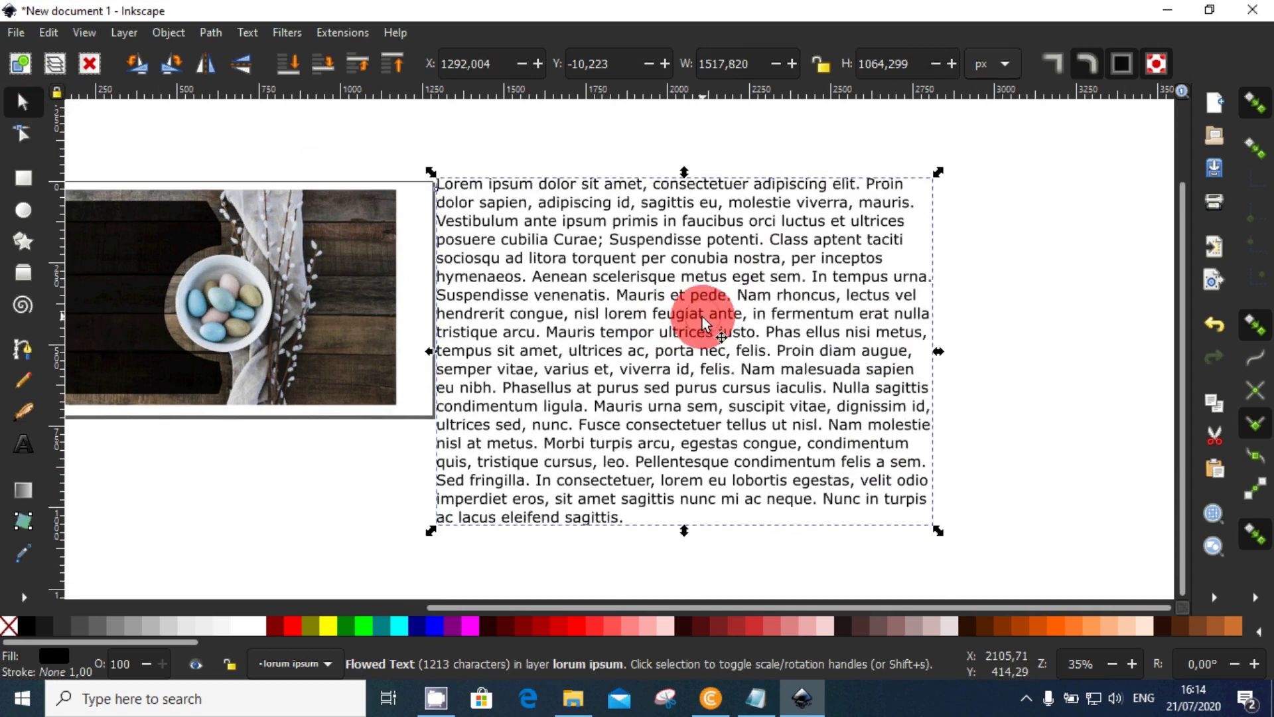
{"action": "left_click", "coordinate": [24, 445]}
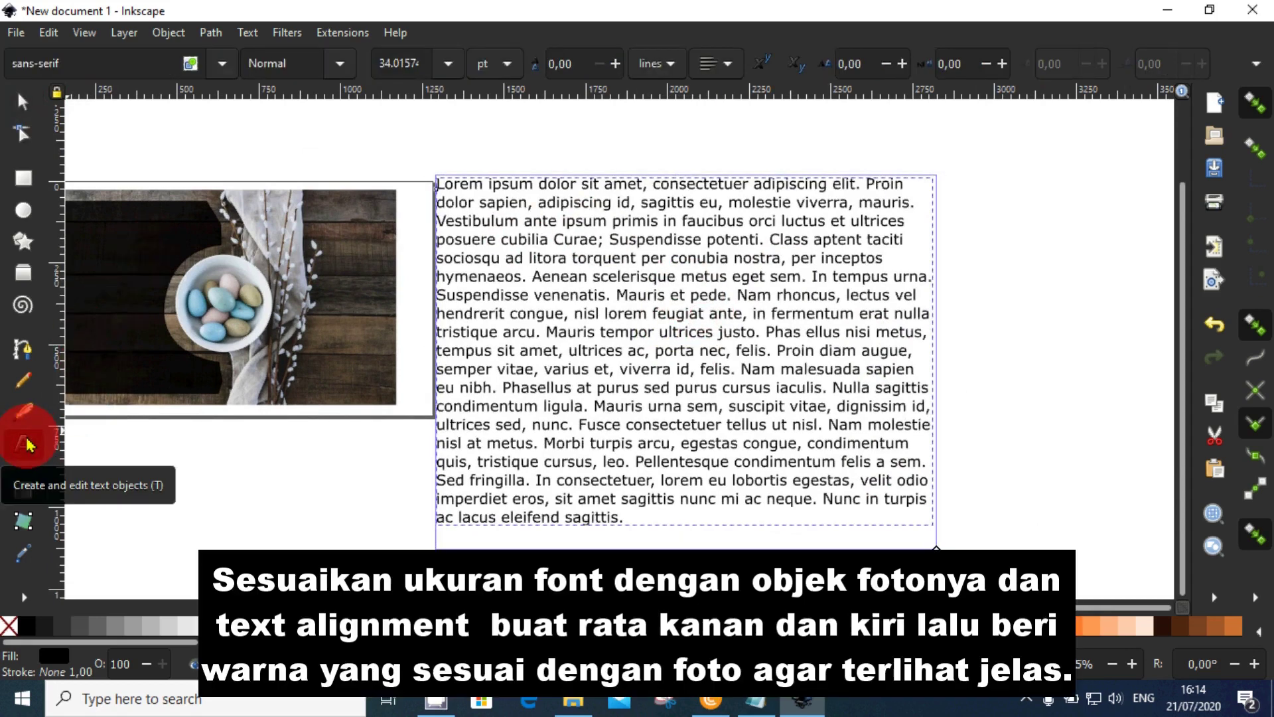
{"action": "left_click", "coordinate": [448, 64]}
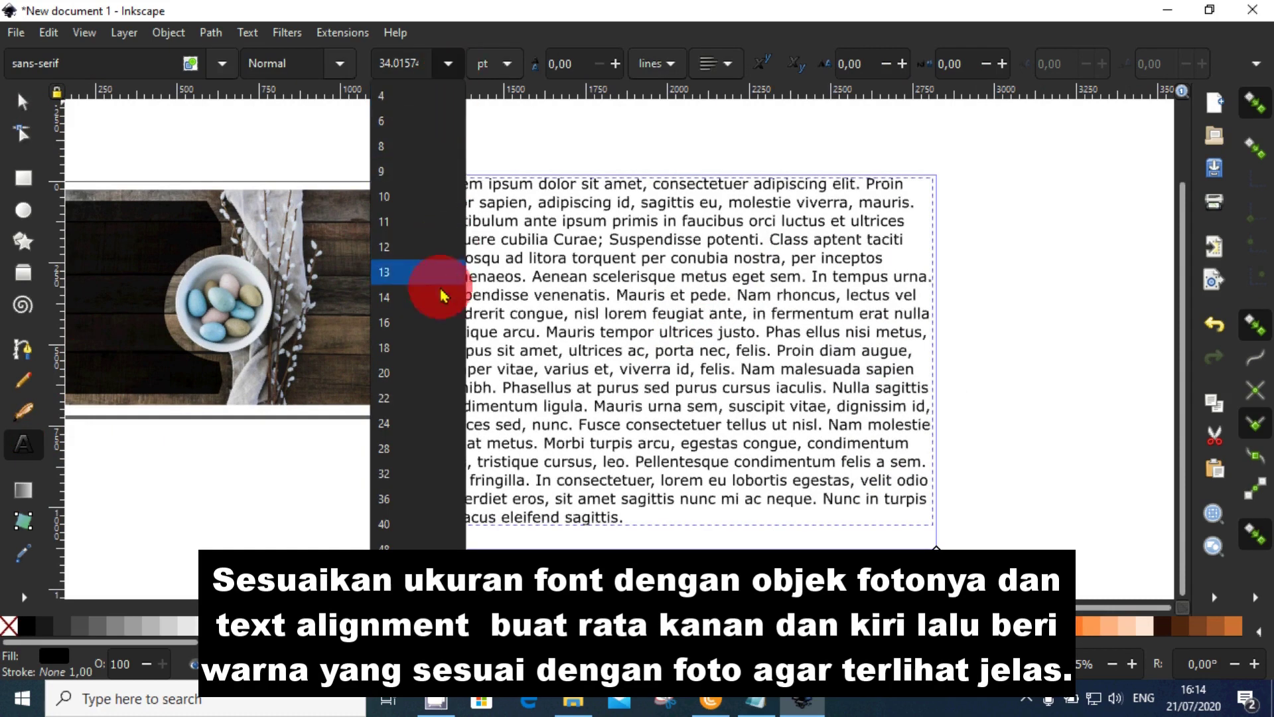
{"action": "left_click", "coordinate": [408, 398]}
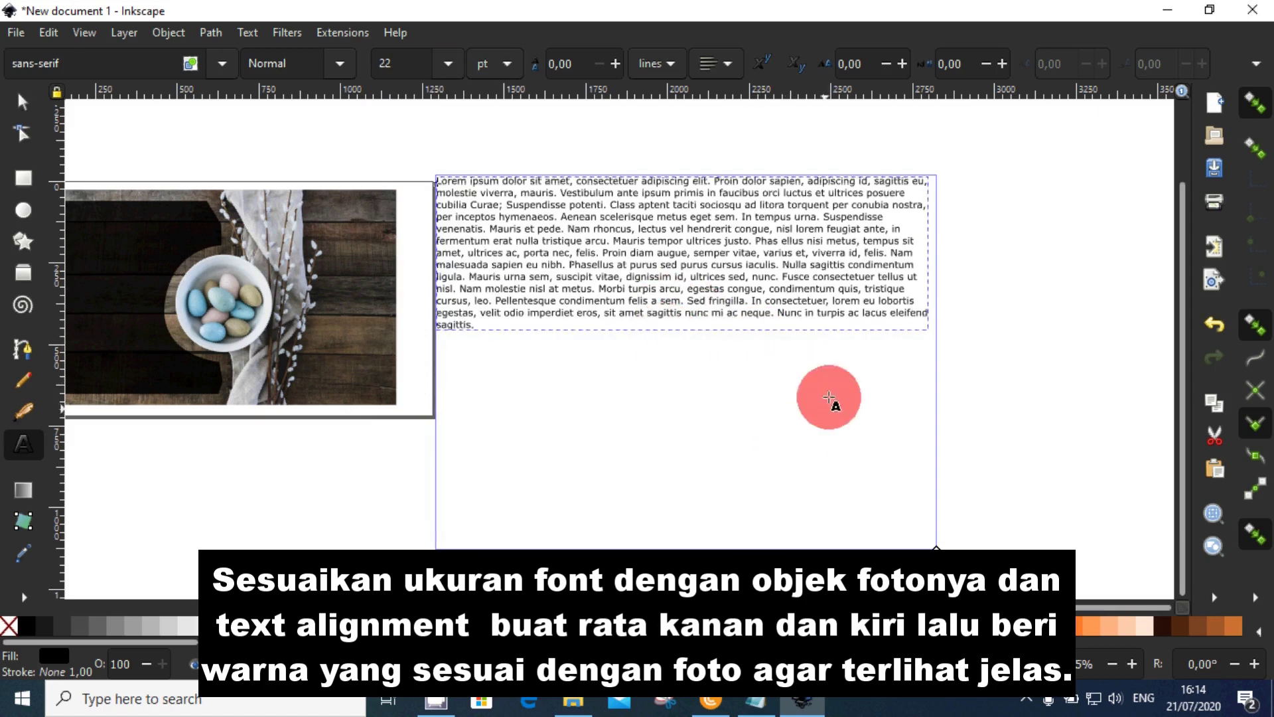
- Justify the Lorem ipsum paragraph, give it a yellow fill and deselect it
{"action": "left_click", "coordinate": [725, 61]}
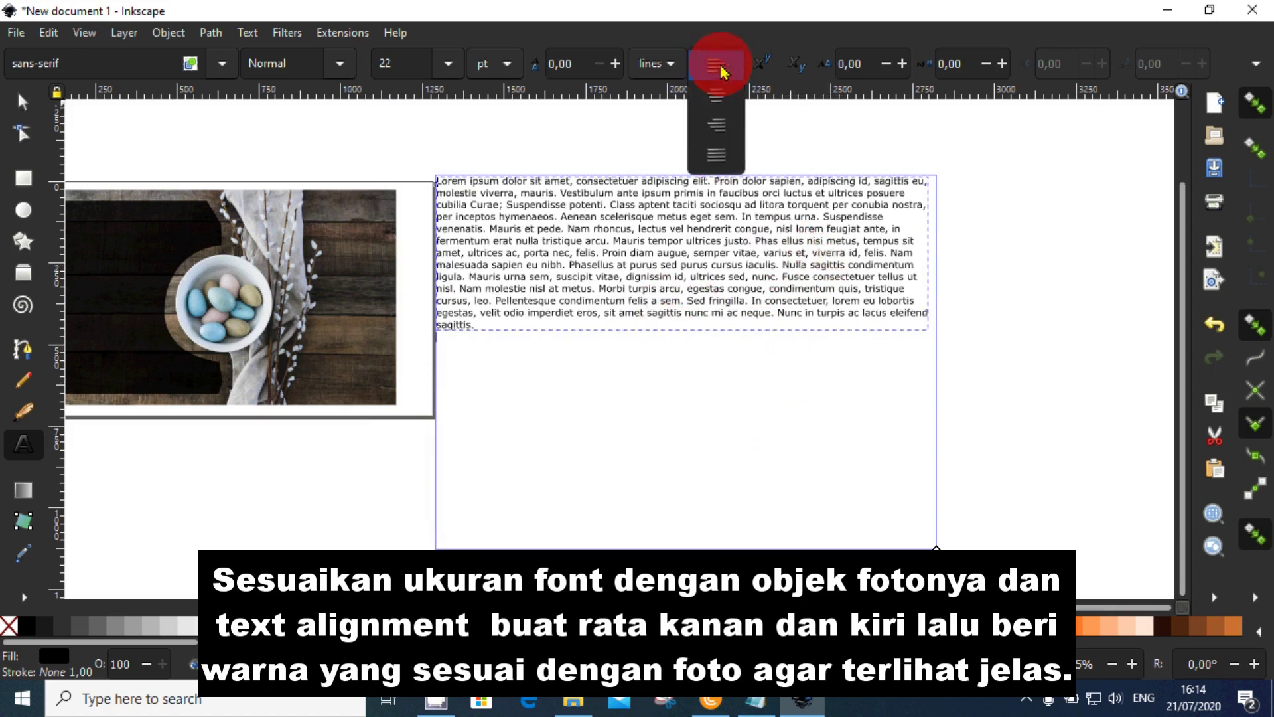
{"action": "left_click", "coordinate": [716, 157]}
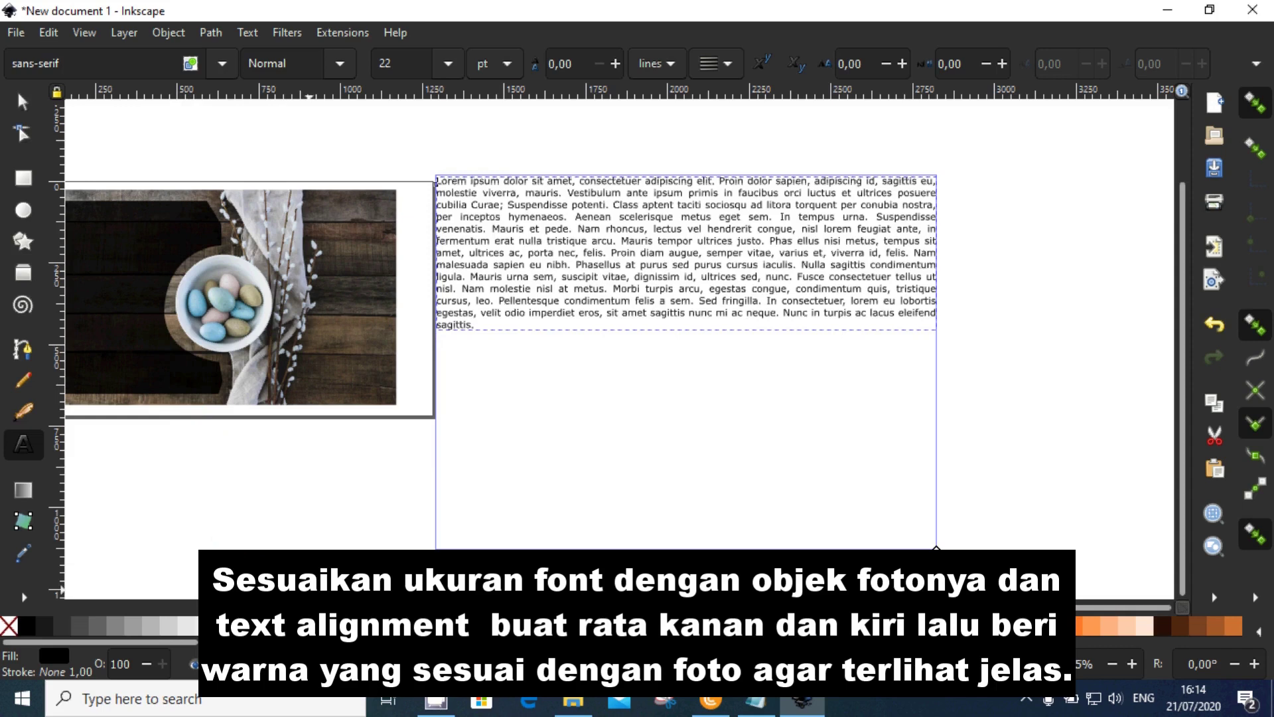
{"action": "left_click", "coordinate": [328, 626]}
{"action": "left_click", "coordinate": [22, 101]}
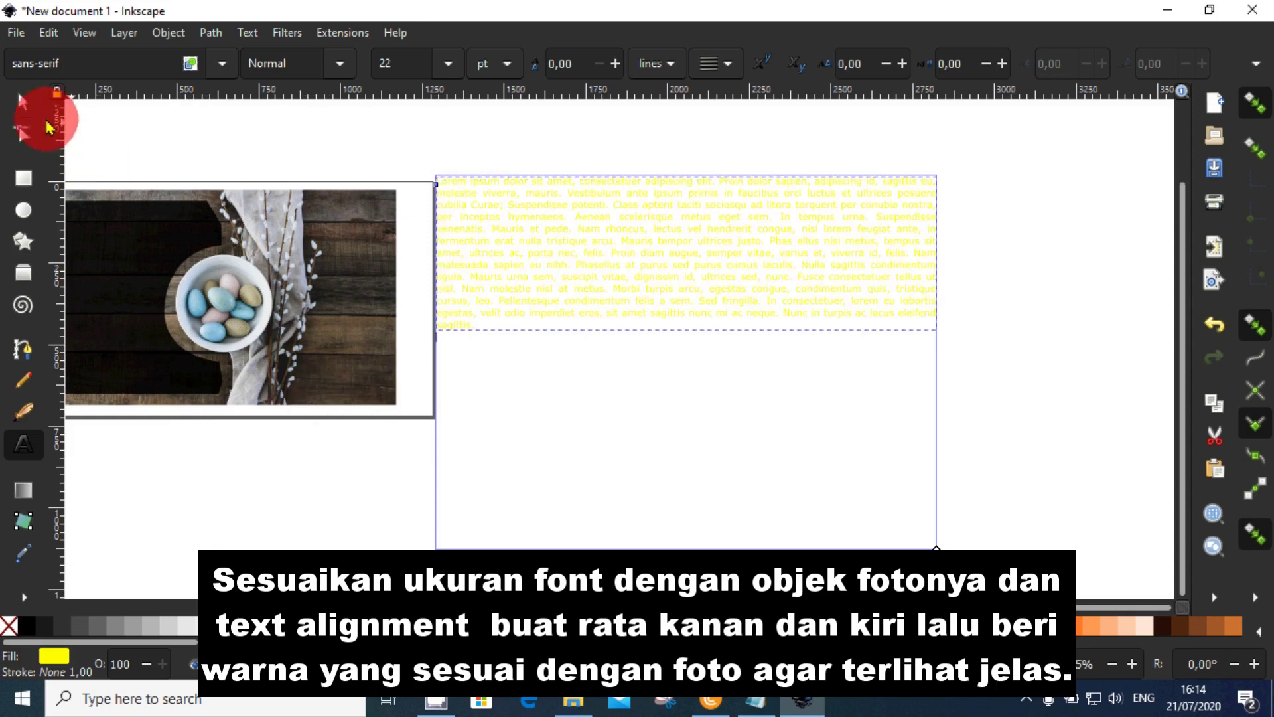
{"action": "left_click", "coordinate": [254, 472]}
- Convert the yellow flowed paragraph to a regular text object with Convert to Text and deselect it
{"action": "left_click", "coordinate": [588, 279]}
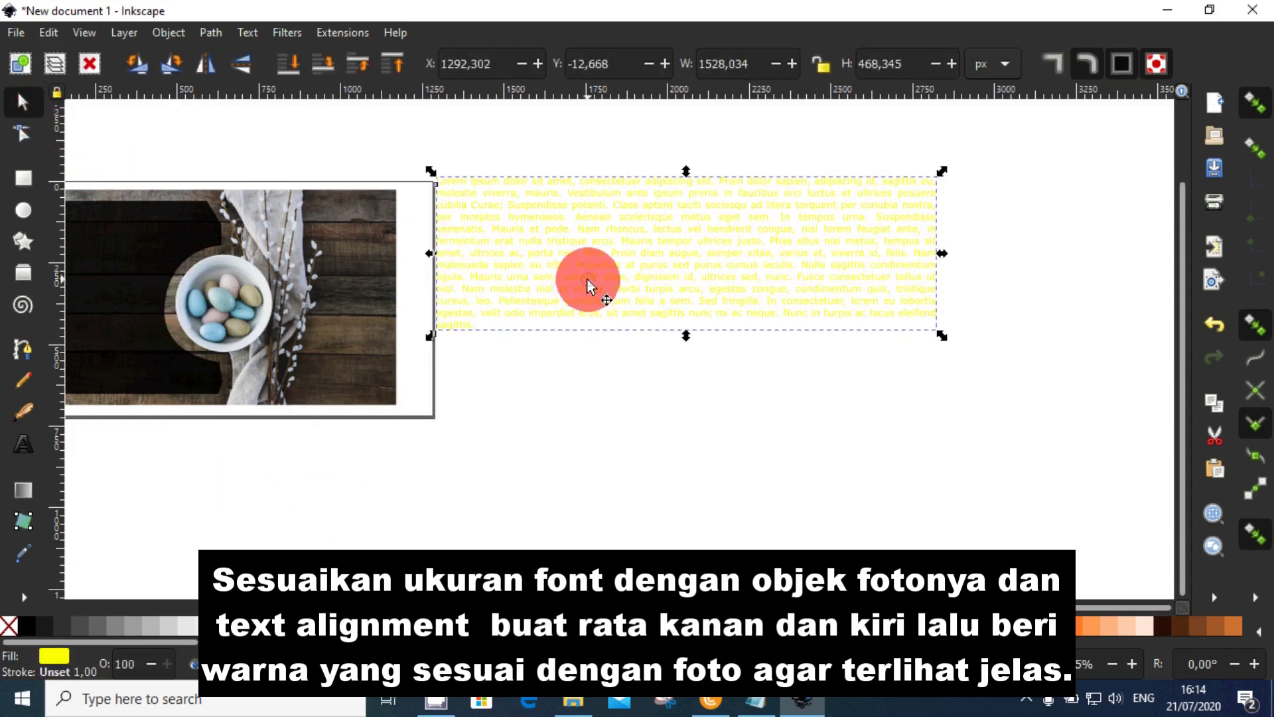
{"action": "left_click", "coordinate": [211, 33]}
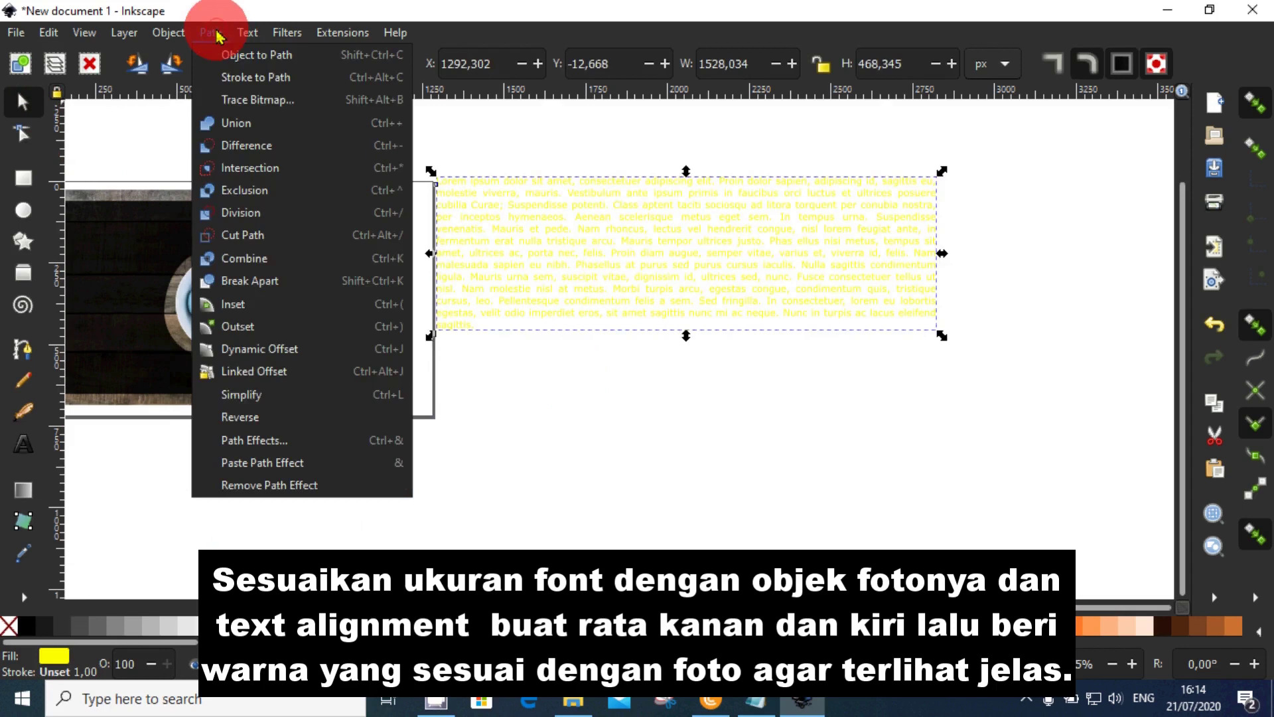
{"action": "mouse_move", "coordinate": [241, 33]}
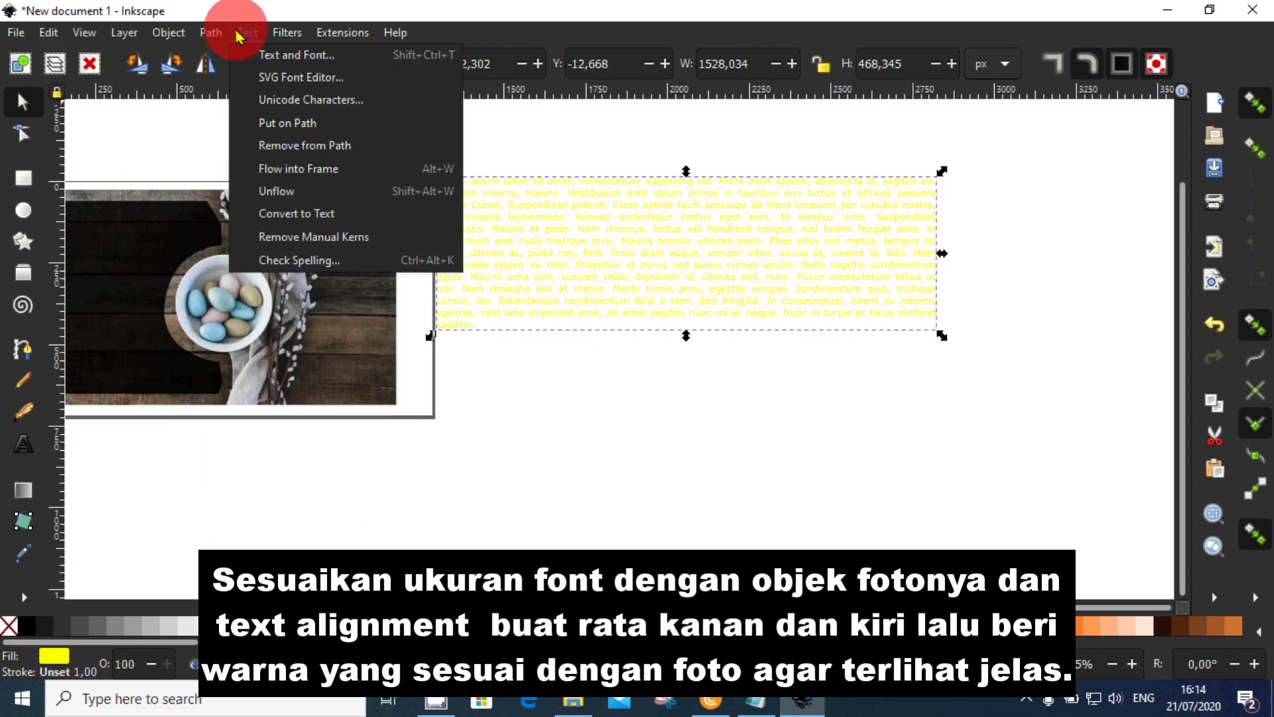
{"action": "left_click", "coordinate": [307, 214]}
{"action": "left_click", "coordinate": [561, 418]}
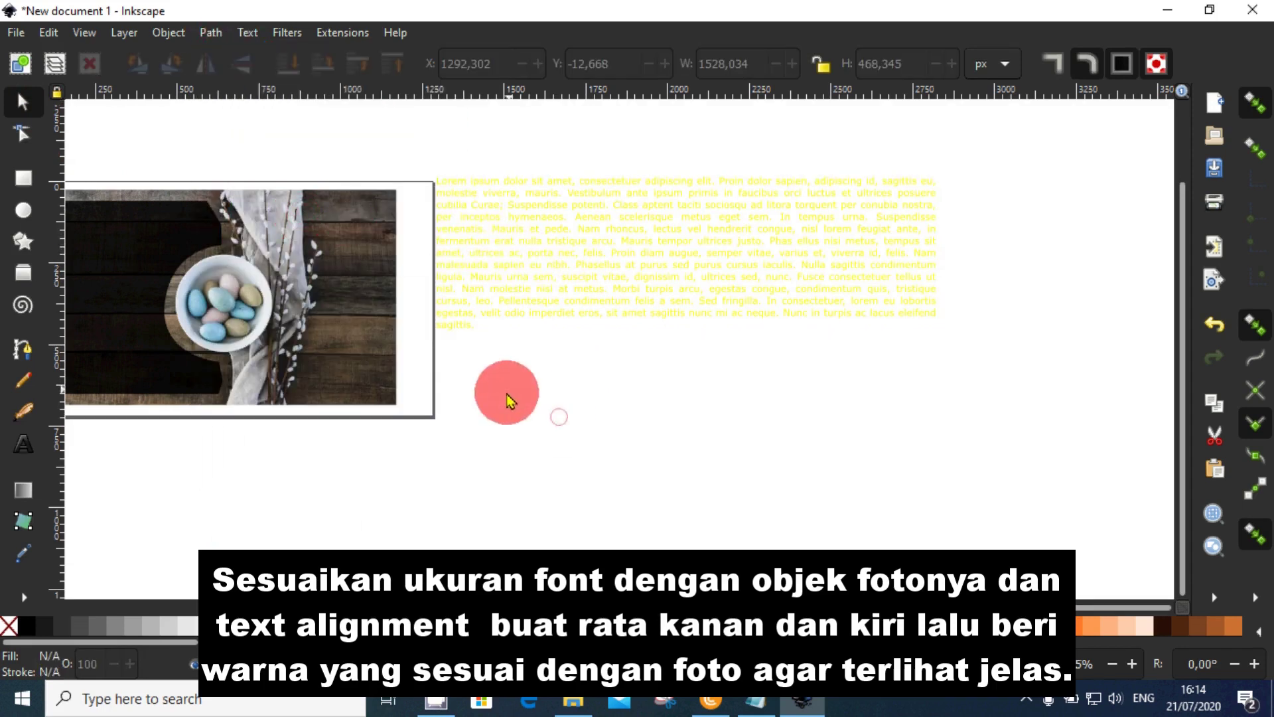
- Move the yellow text to about X 1324, Y 50 px and flow it into the black frame on the photo
{"action": "left_click_drag", "start_coordinate": [534, 432], "coordinate": [630, 495]}
{"action": "left_click_drag", "start_coordinate": [606, 449], "coordinate": [694, 458]}
{"action": "left_click", "coordinate": [821, 358]}
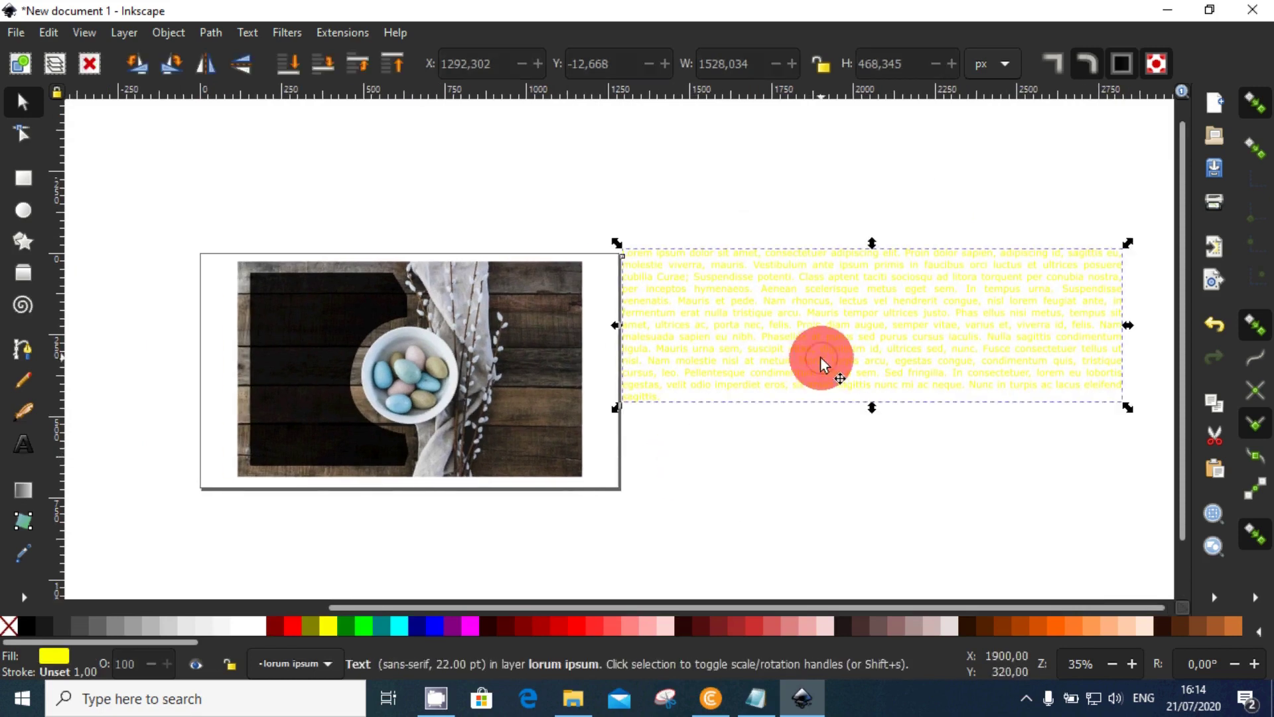
{"action": "left_click_drag", "start_coordinate": [751, 330], "coordinate": [765, 355]}
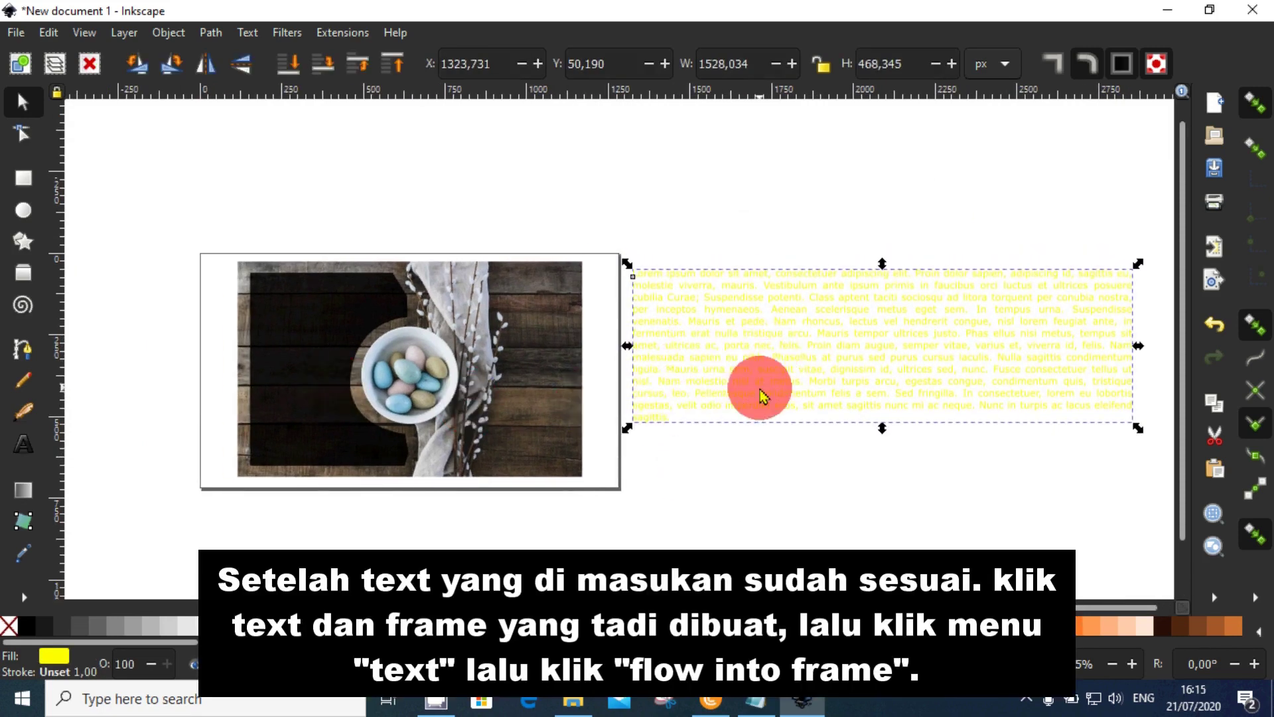
{"action": "left_click", "coordinate": [301, 332], "text": "shift"}
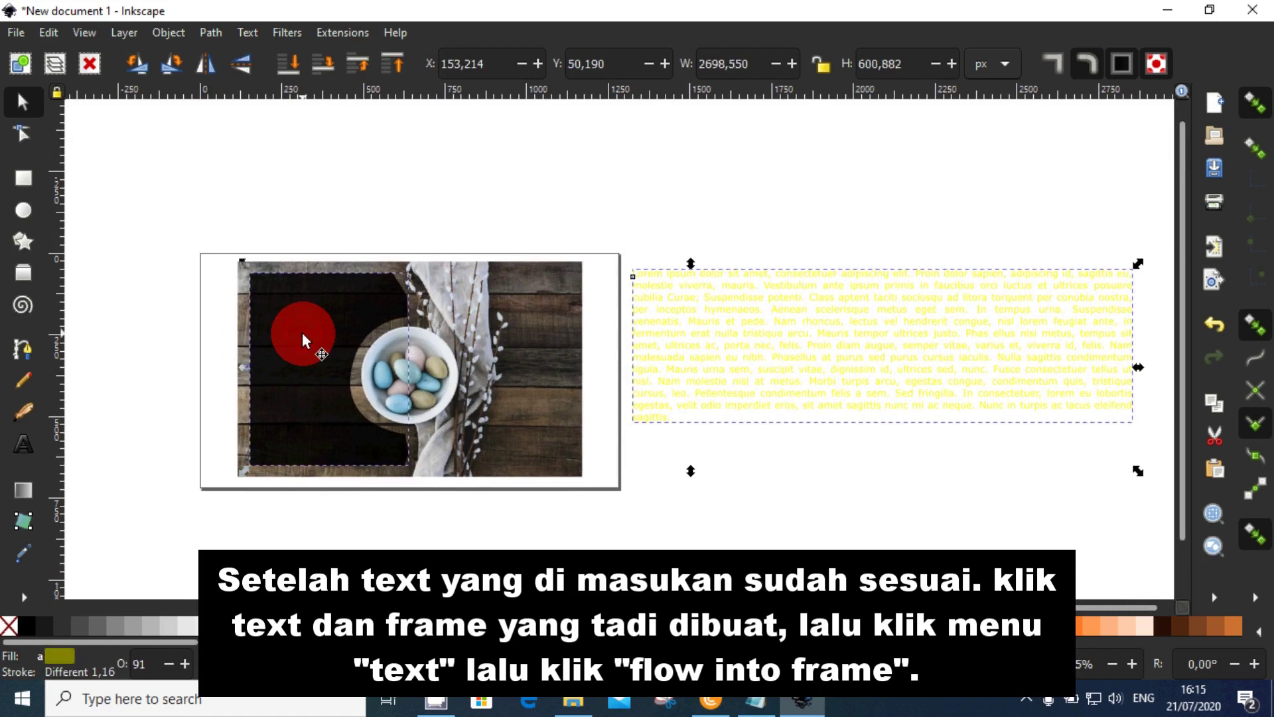
{"action": "left_click", "coordinate": [209, 34]}
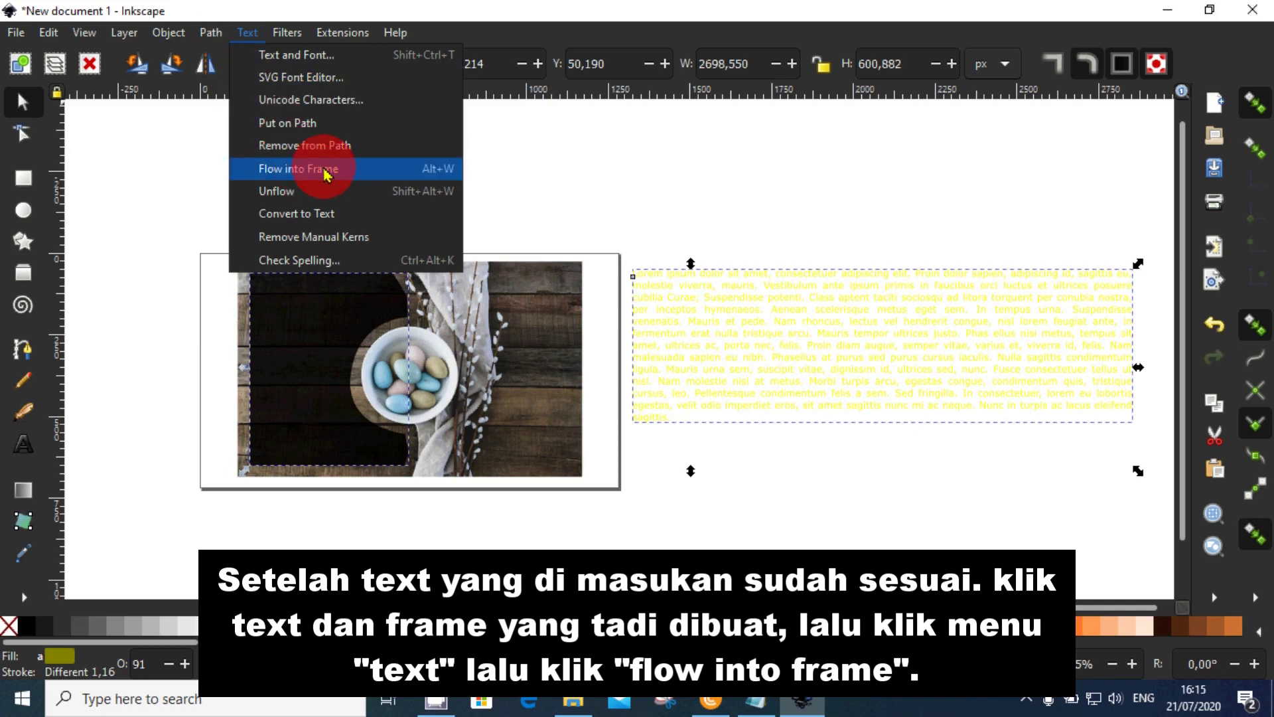
{"action": "left_click", "coordinate": [326, 172]}
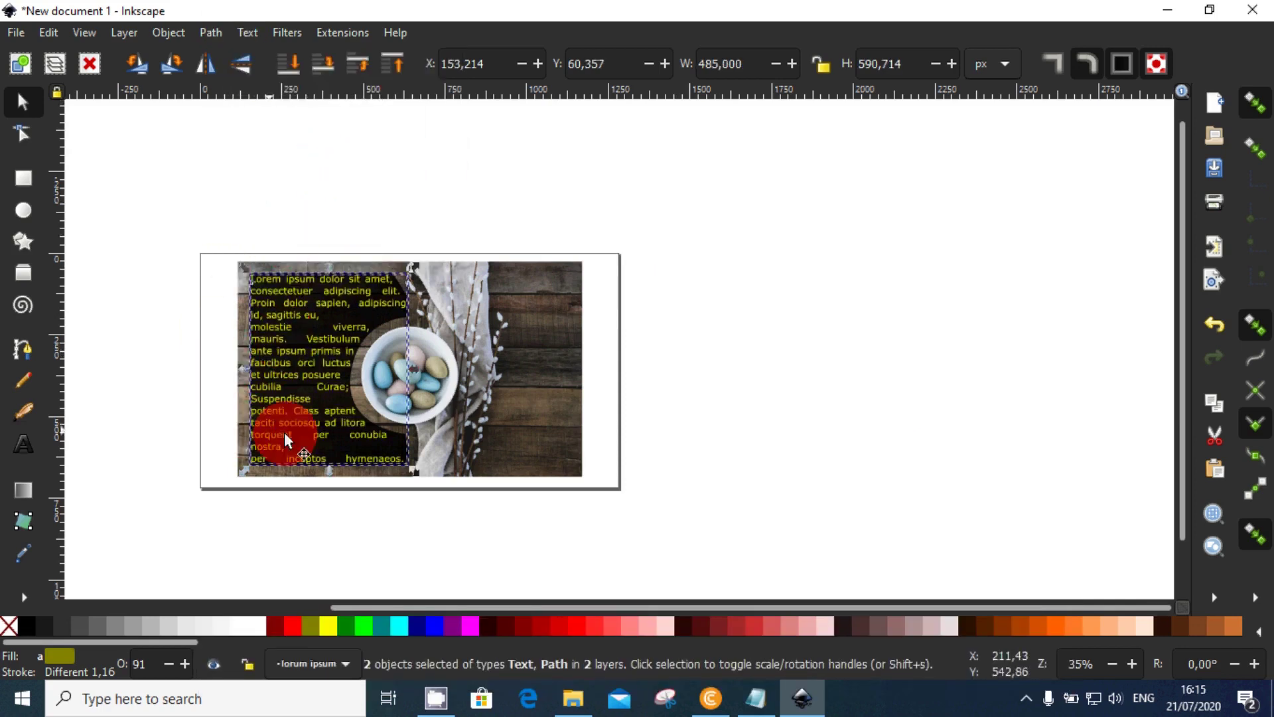
{"action": "left_click", "coordinate": [331, 521]}
- Delete the black frame behind the yellow text, leaving only the shaped text over the eggs photo
{"action": "key", "text": "space"}
{"action": "scroll", "coordinate": [460, 348], "scroll_direction": "up", "scroll_amount": 1}
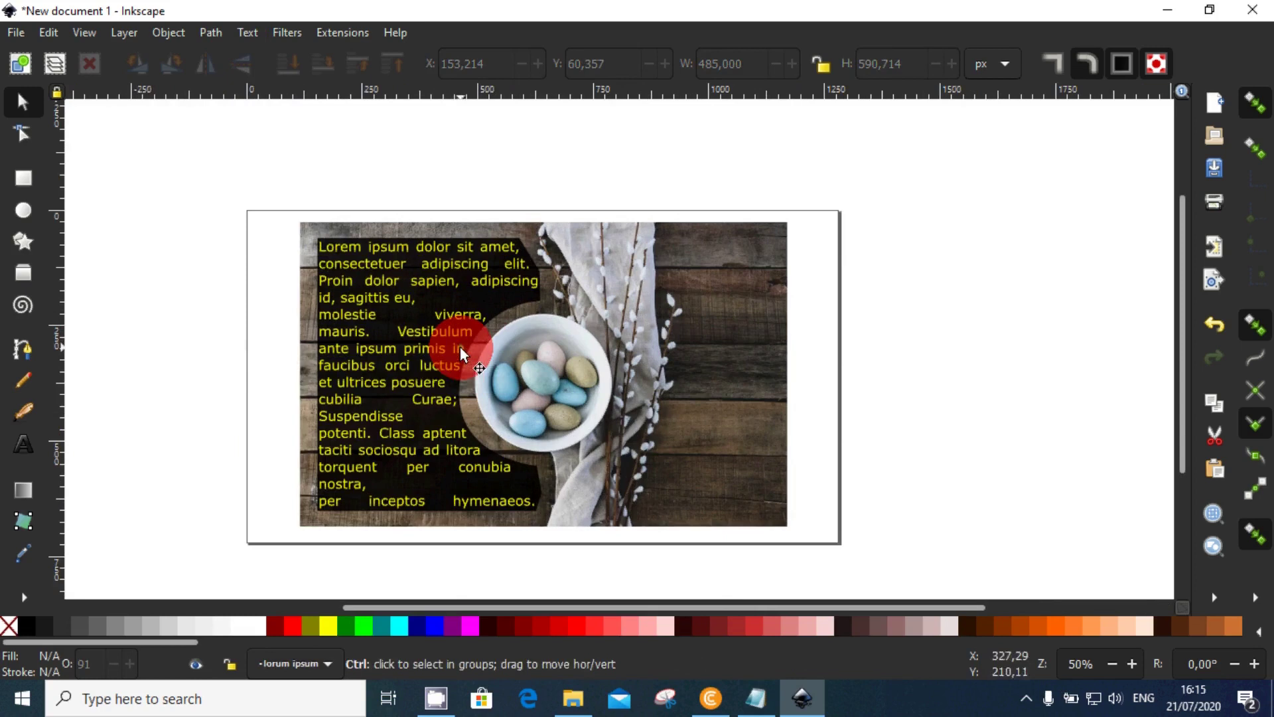
{"action": "scroll", "coordinate": [483, 381], "scroll_direction": "up", "scroll_amount": 1}
{"action": "key", "text": "space"}
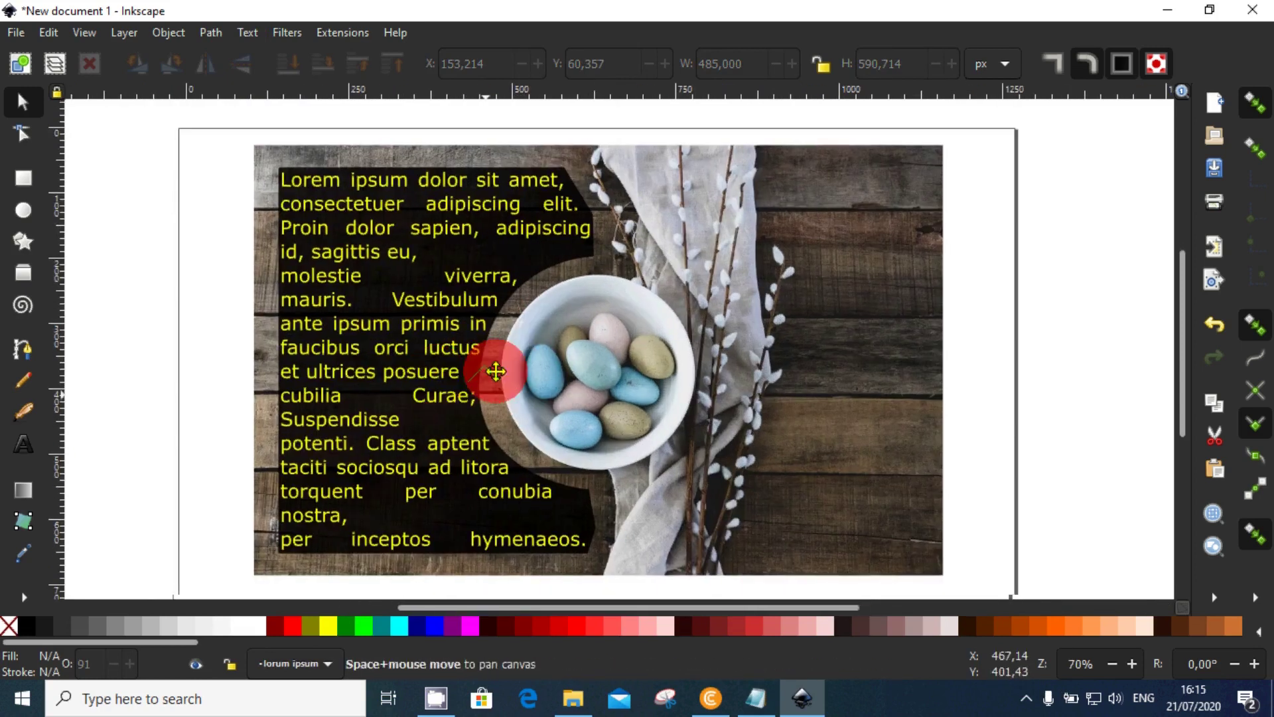
{"action": "key", "text": "space"}
{"action": "key", "text": "space"}
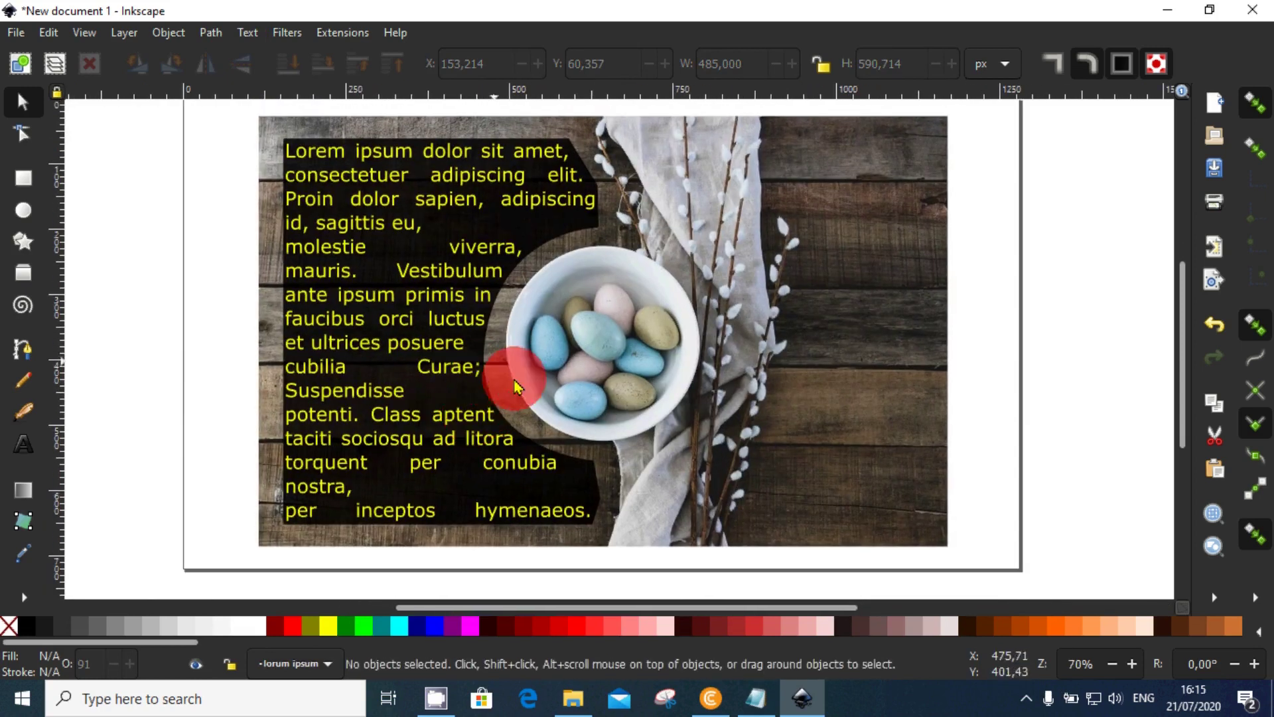
{"action": "left_click", "coordinate": [584, 483]}
{"action": "left_click", "coordinate": [489, 449]}
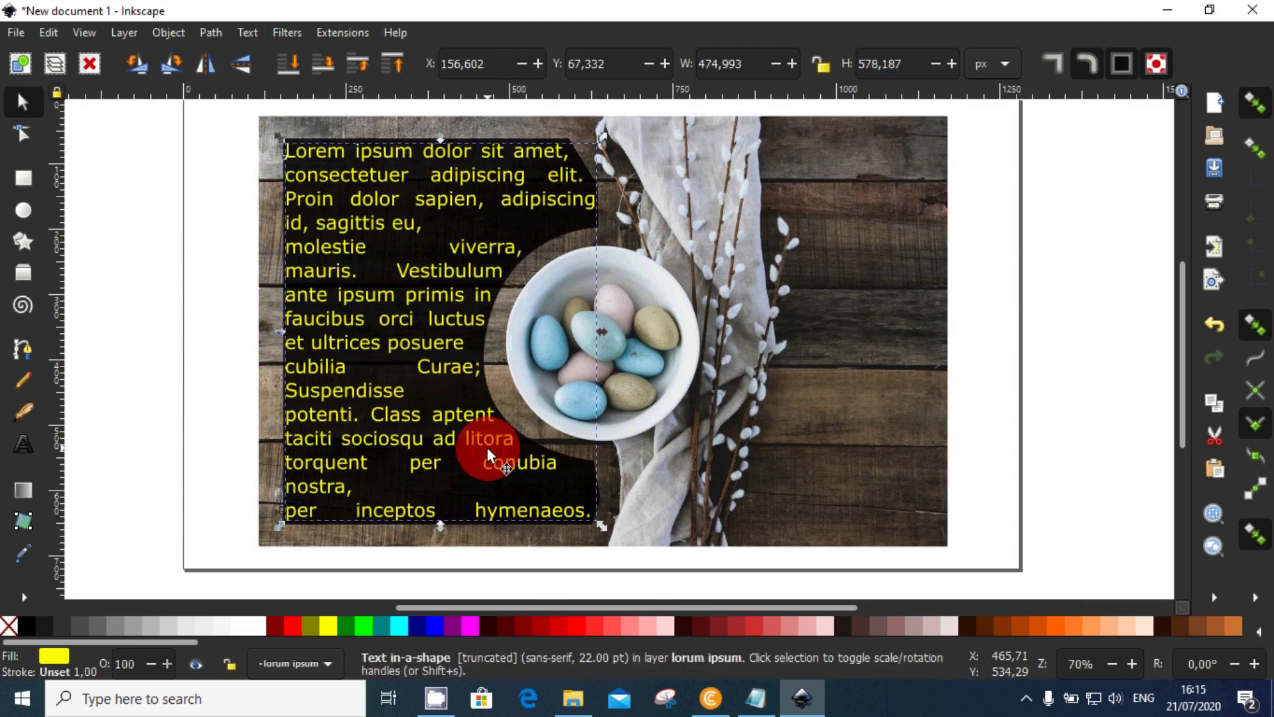
{"action": "left_click", "coordinate": [126, 490]}
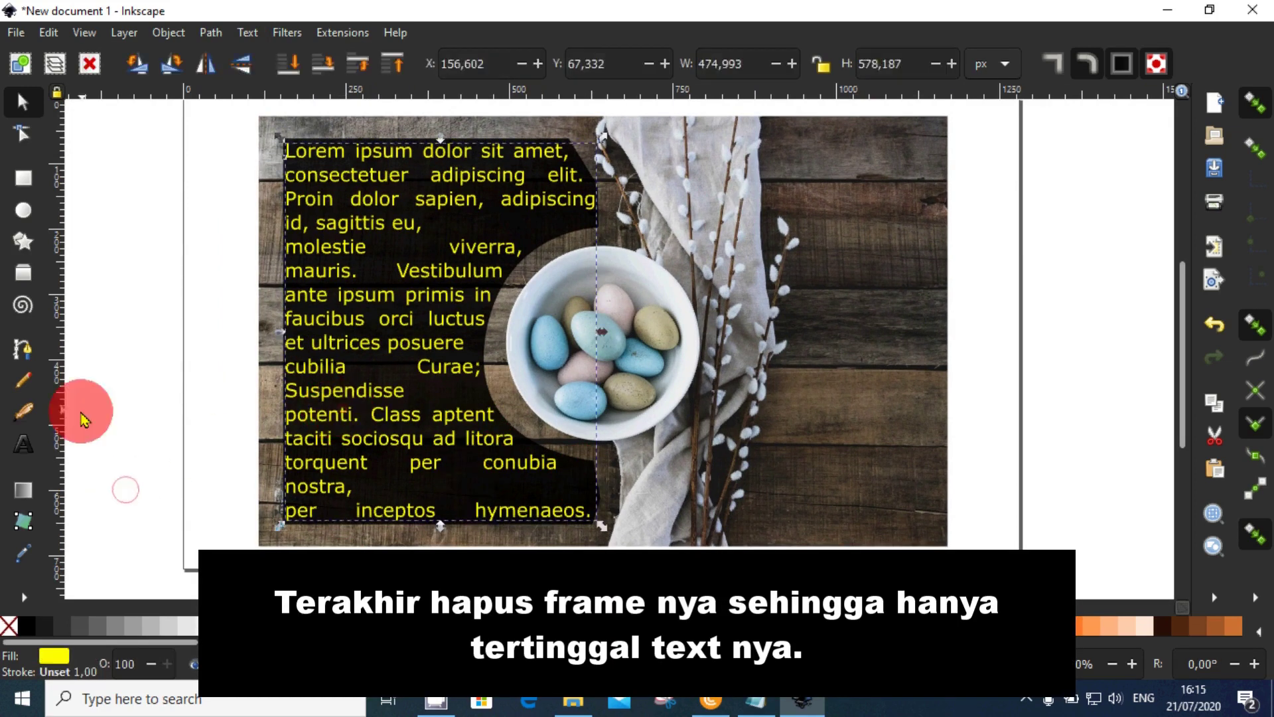
{"action": "left_click", "coordinate": [16, 448]}
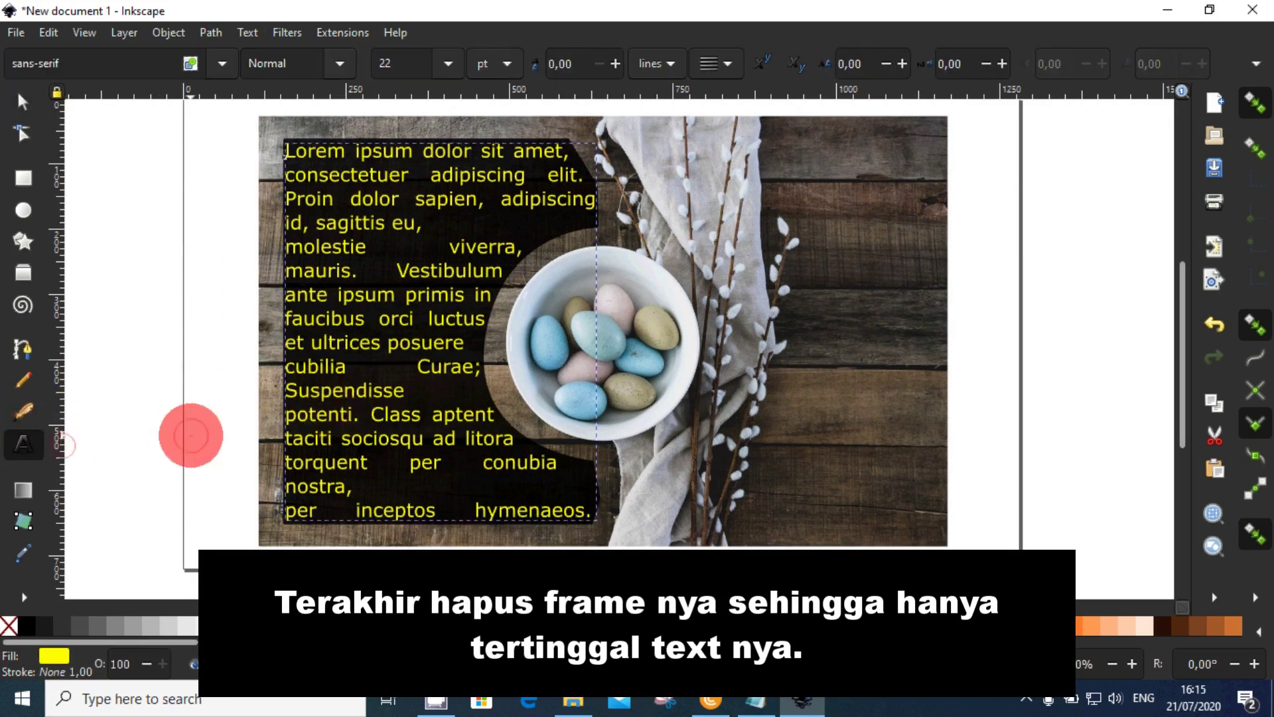
{"action": "left_click", "coordinate": [23, 101]}
{"action": "left_click", "coordinate": [593, 486]}
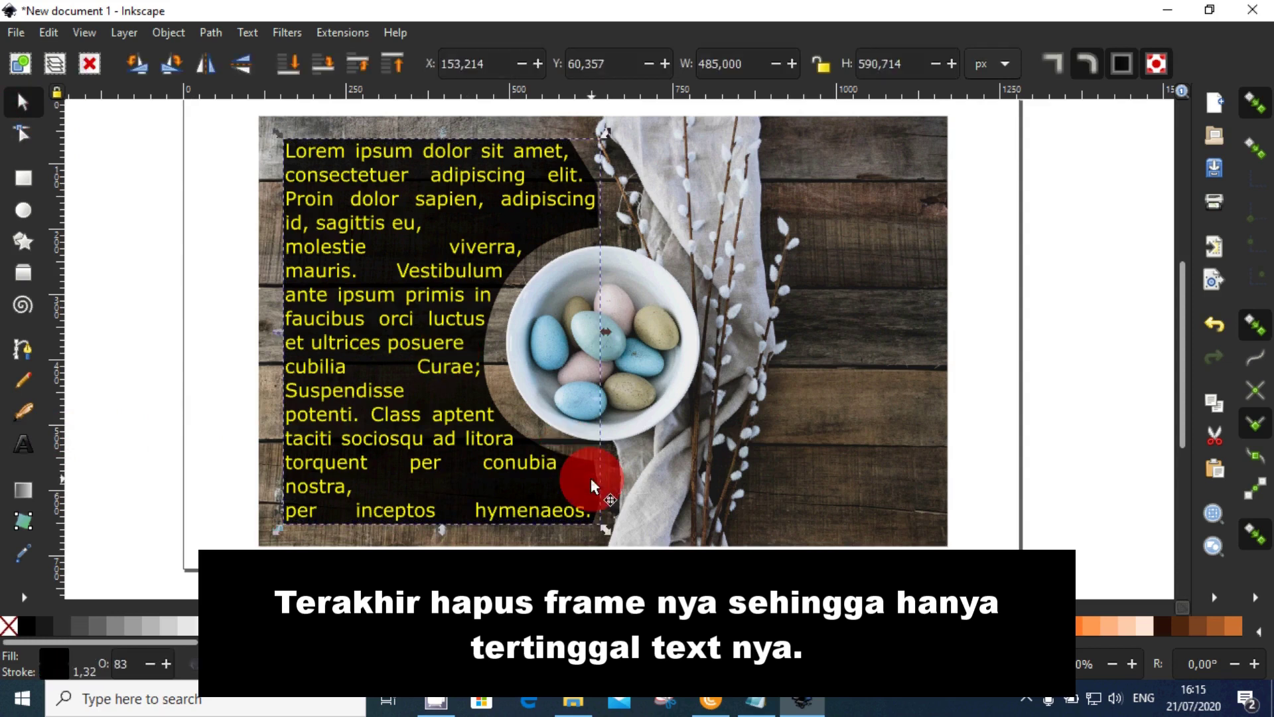
{"action": "key", "text": "Delete"}
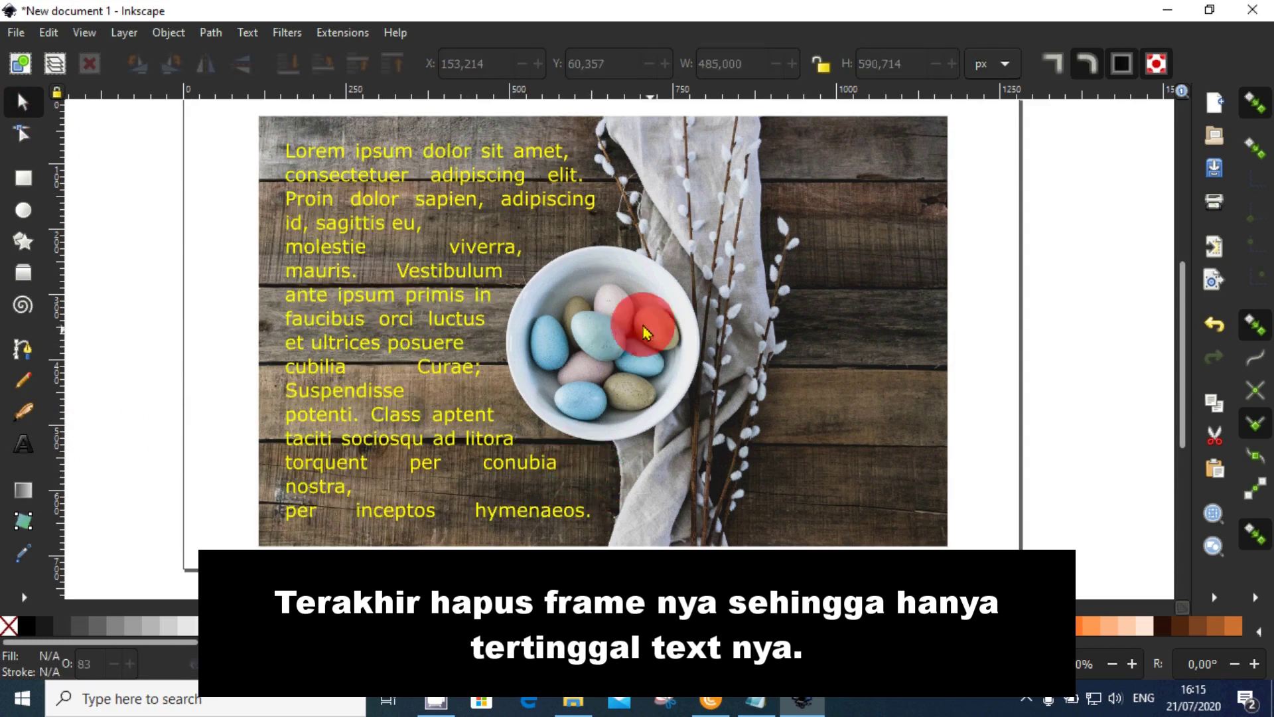
{"action": "left_click_drag", "start_coordinate": [900, 342], "coordinate": [913, 347]}
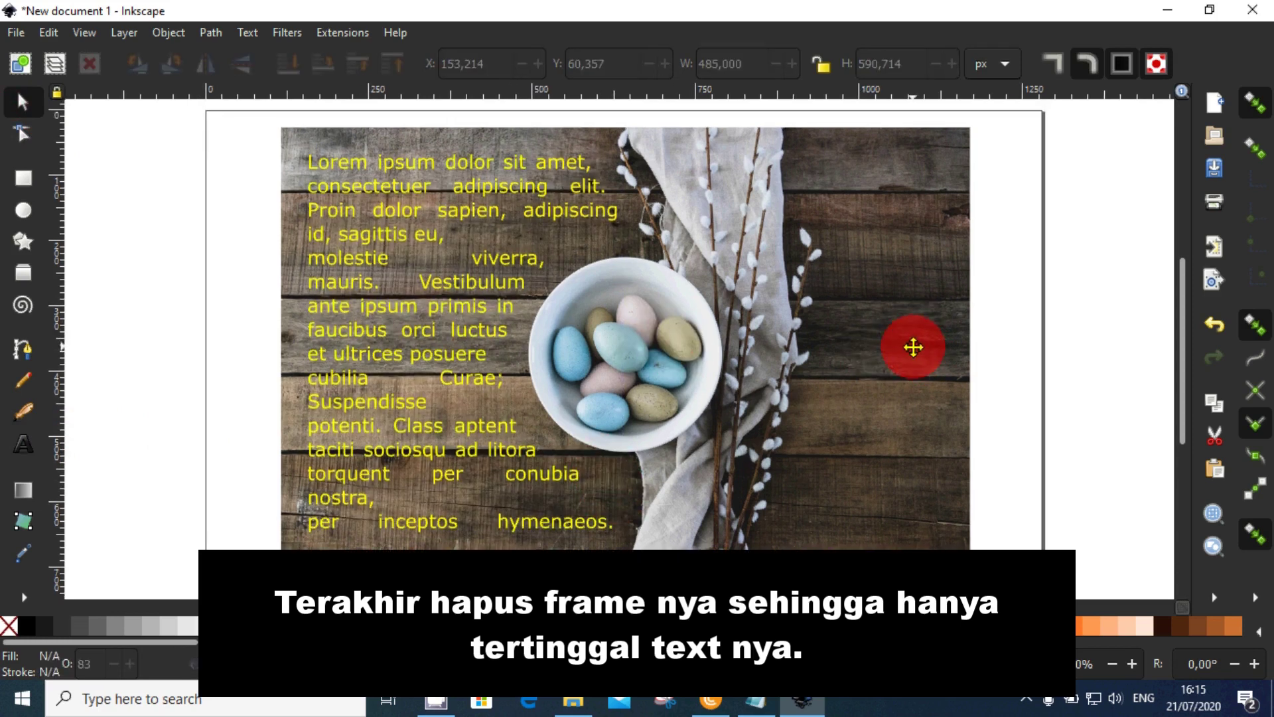